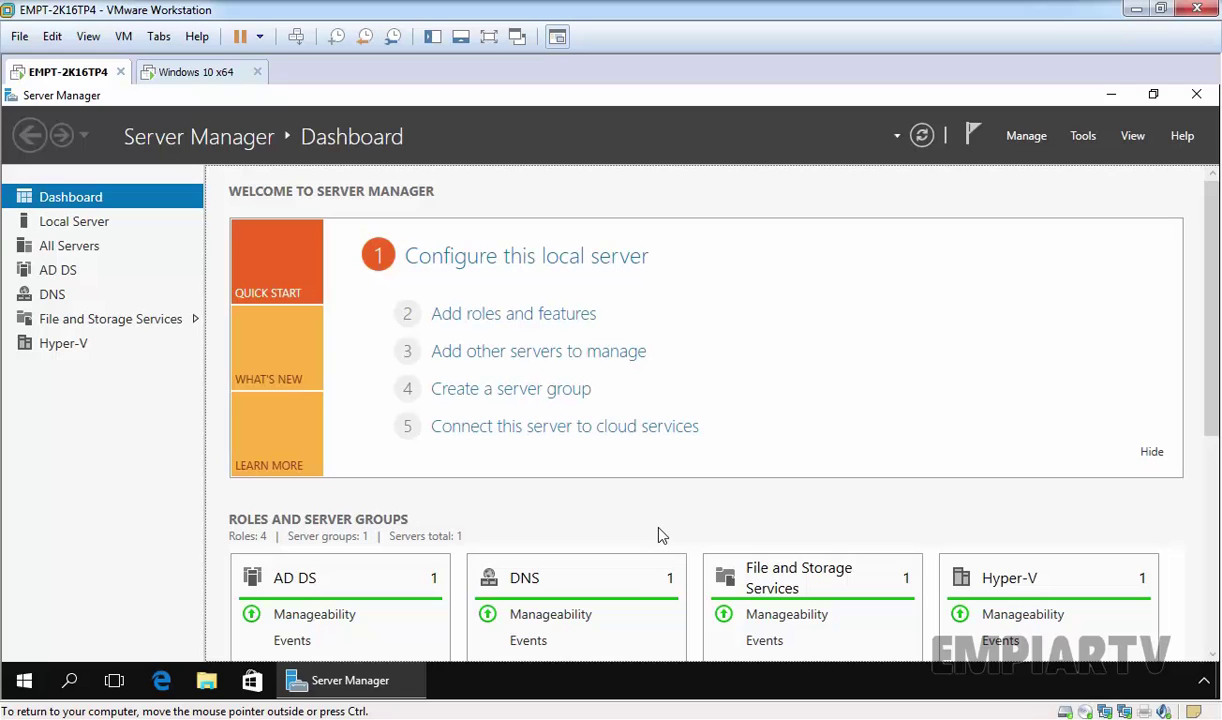
Run ipconfig in a command prompt and check the Ethernet0 adapter's IPv4 address, subnet mask and gateway.
key("super+r")
type("cmd")
key("Return")
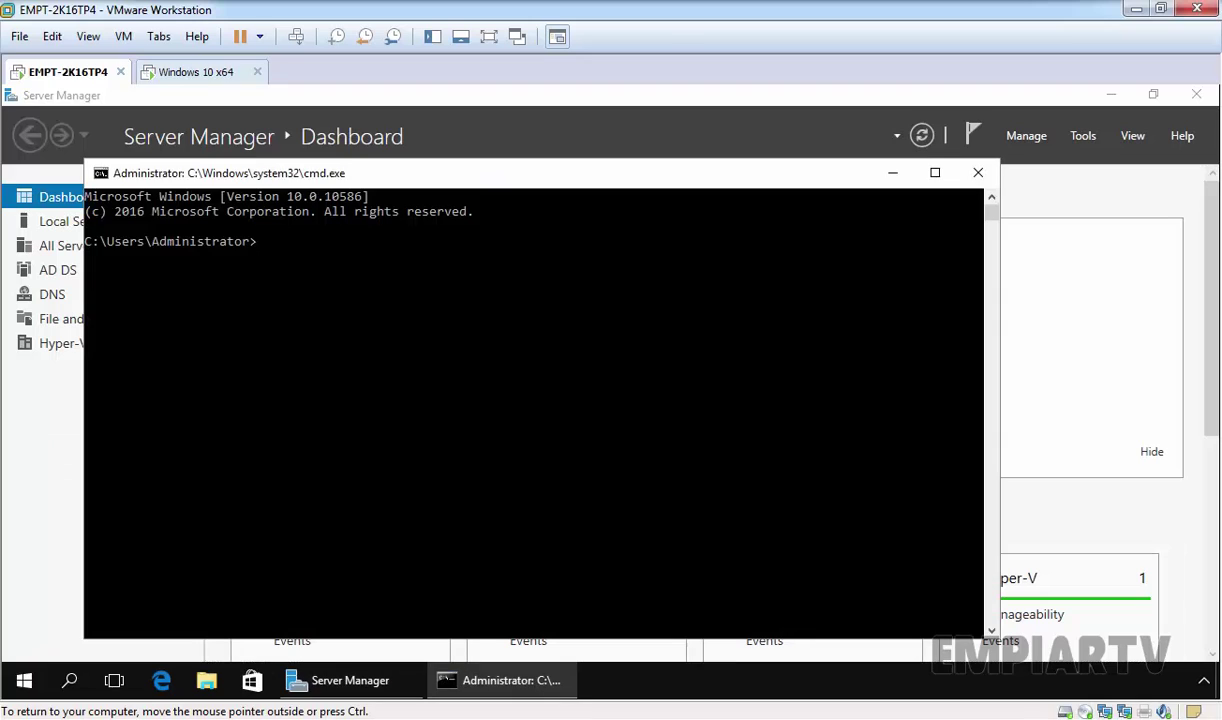
type("ipconfig")
key("Return")
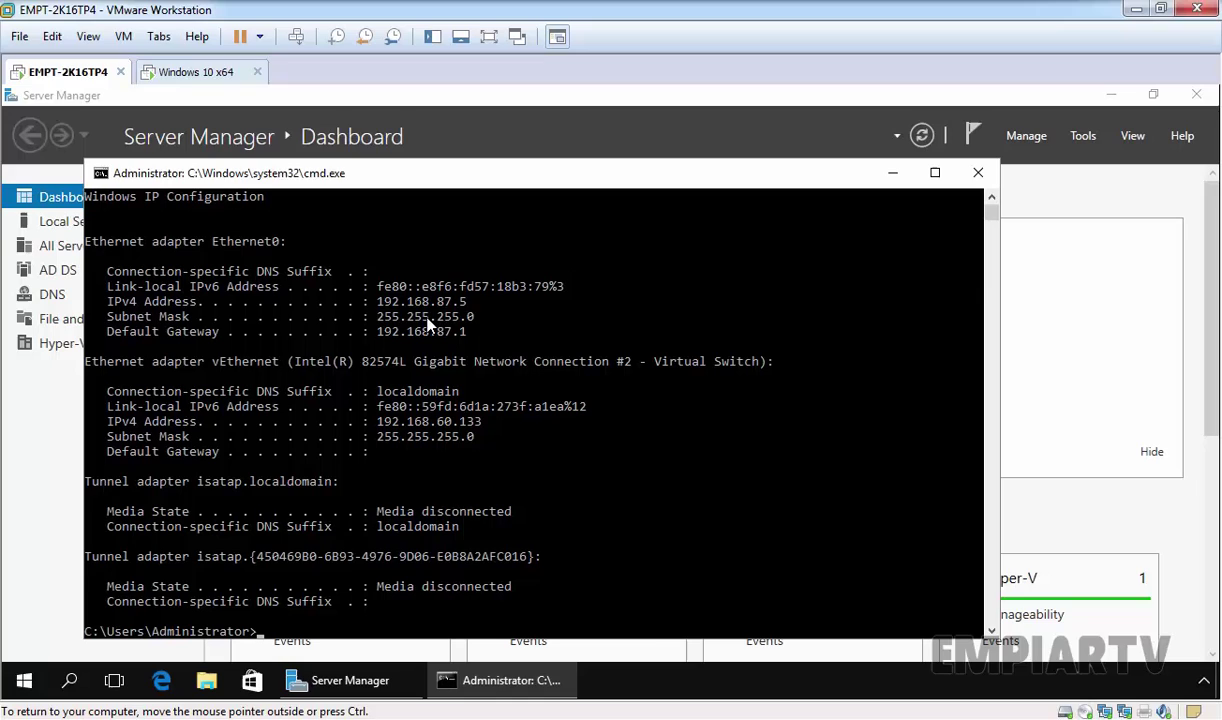
left_click_drag(378, 302, 494, 332)
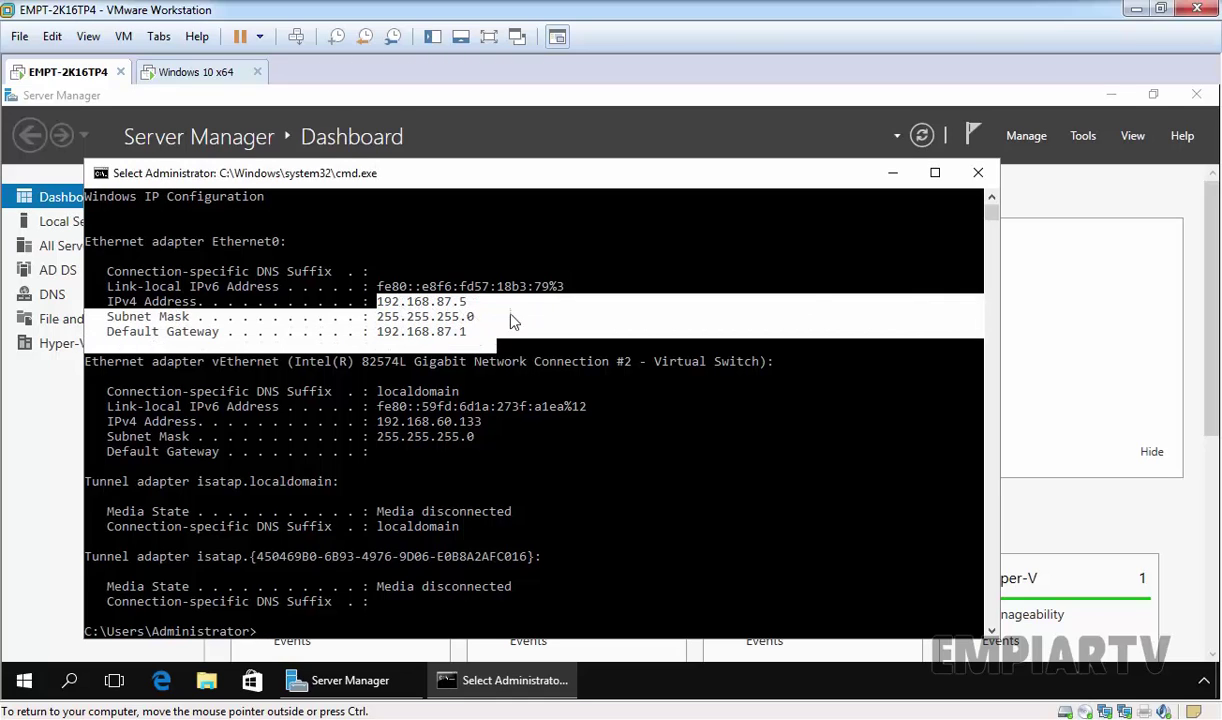
left_click(892, 173)
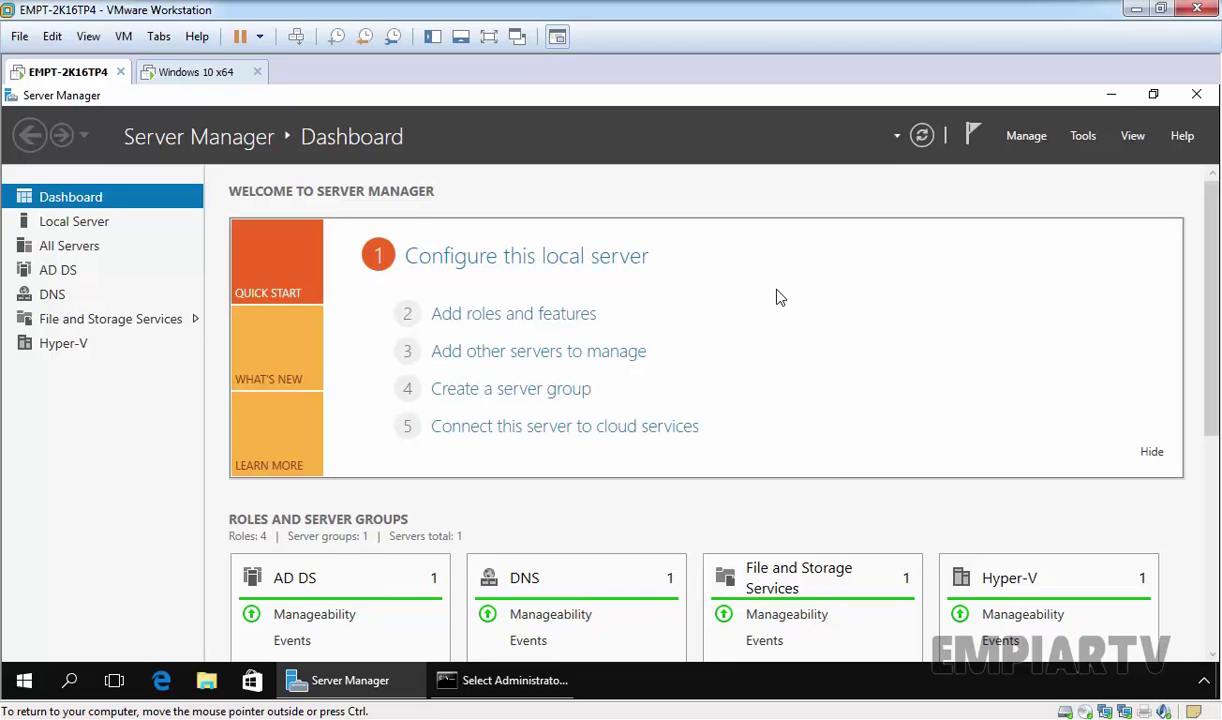
Start adding roles and features as a role-based installation on the server EMPTV-2K16TP4 from the server pool.
left_click(499, 314)
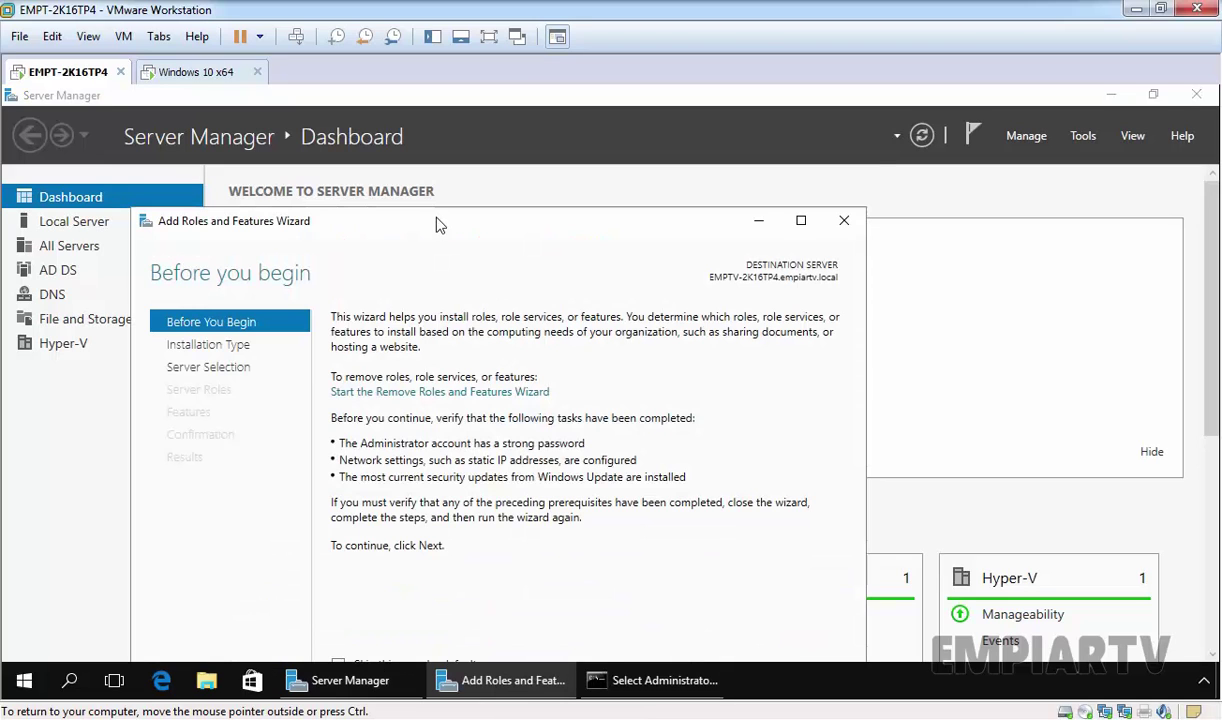
left_click_drag(437, 225, 443, 112)
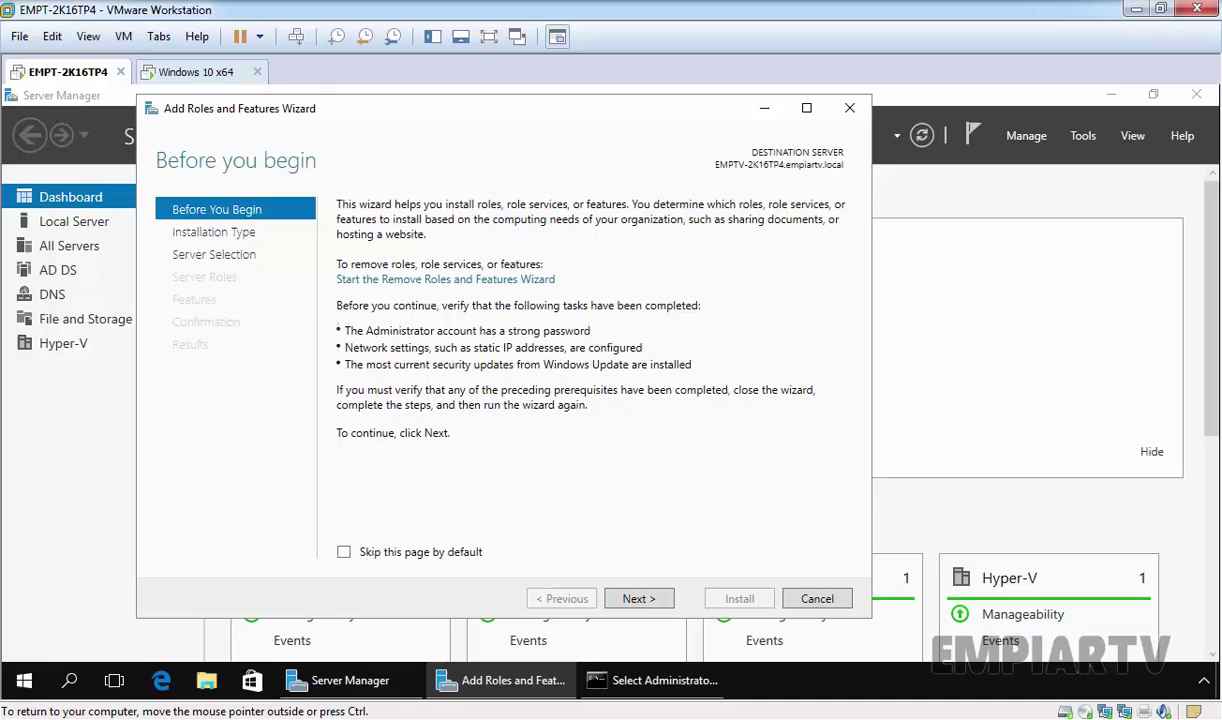
left_click(638, 600)
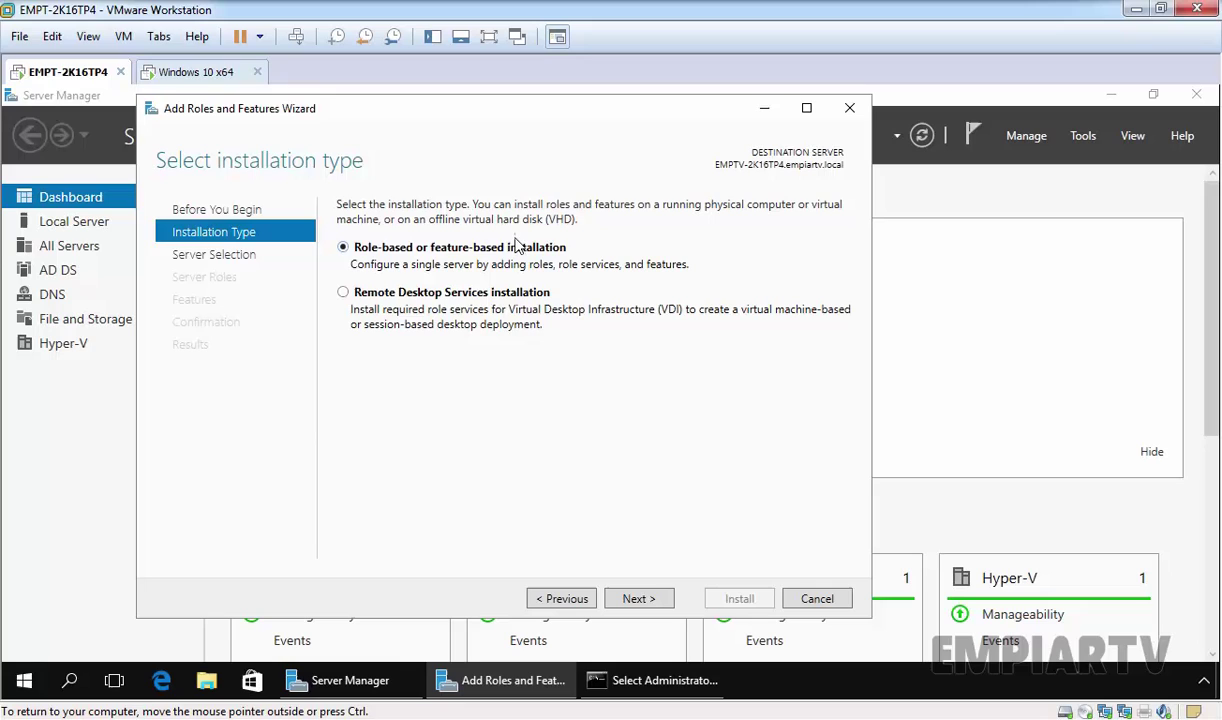
left_click(640, 600)
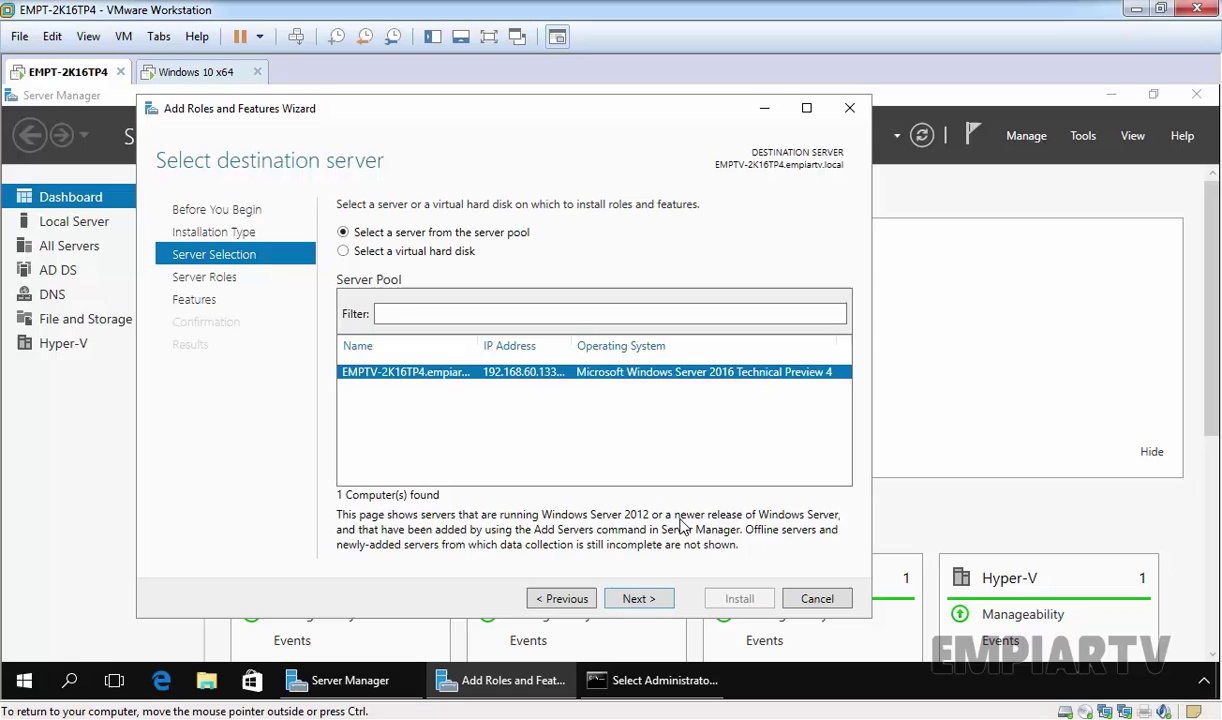
left_click(640, 598)
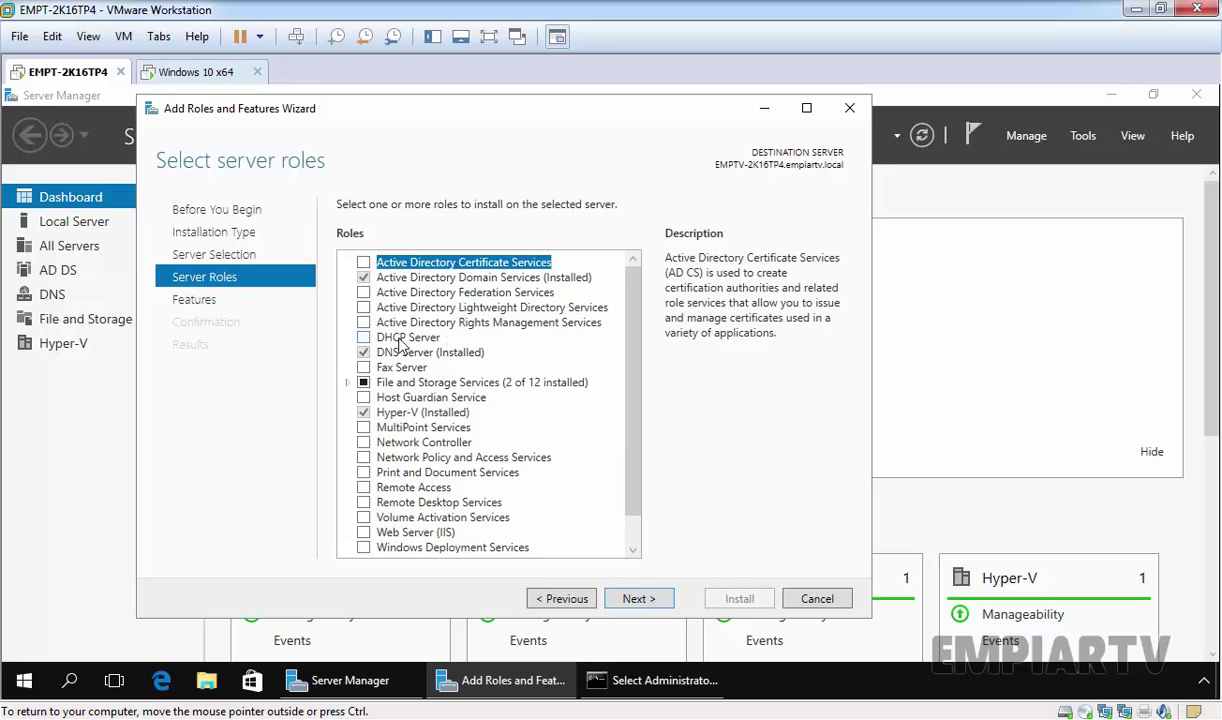
Select the DHCP Server role with its required management tools and install it without extra features.
left_click(363, 337)
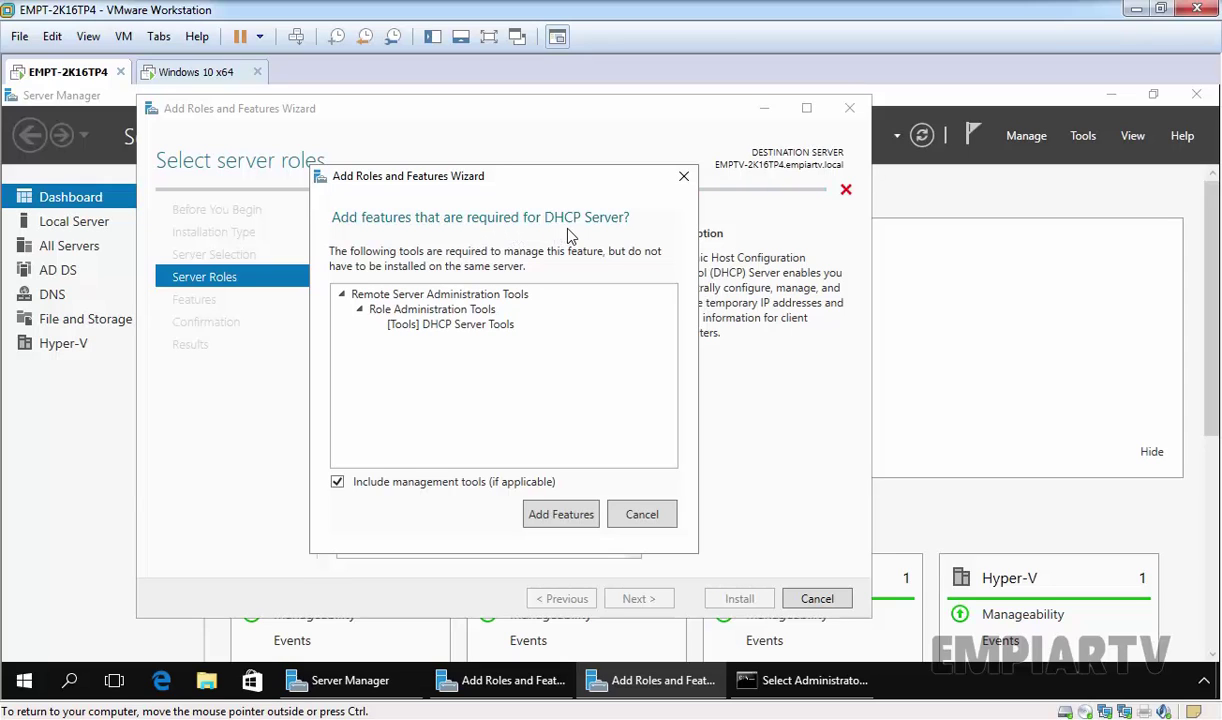
left_click(559, 514)
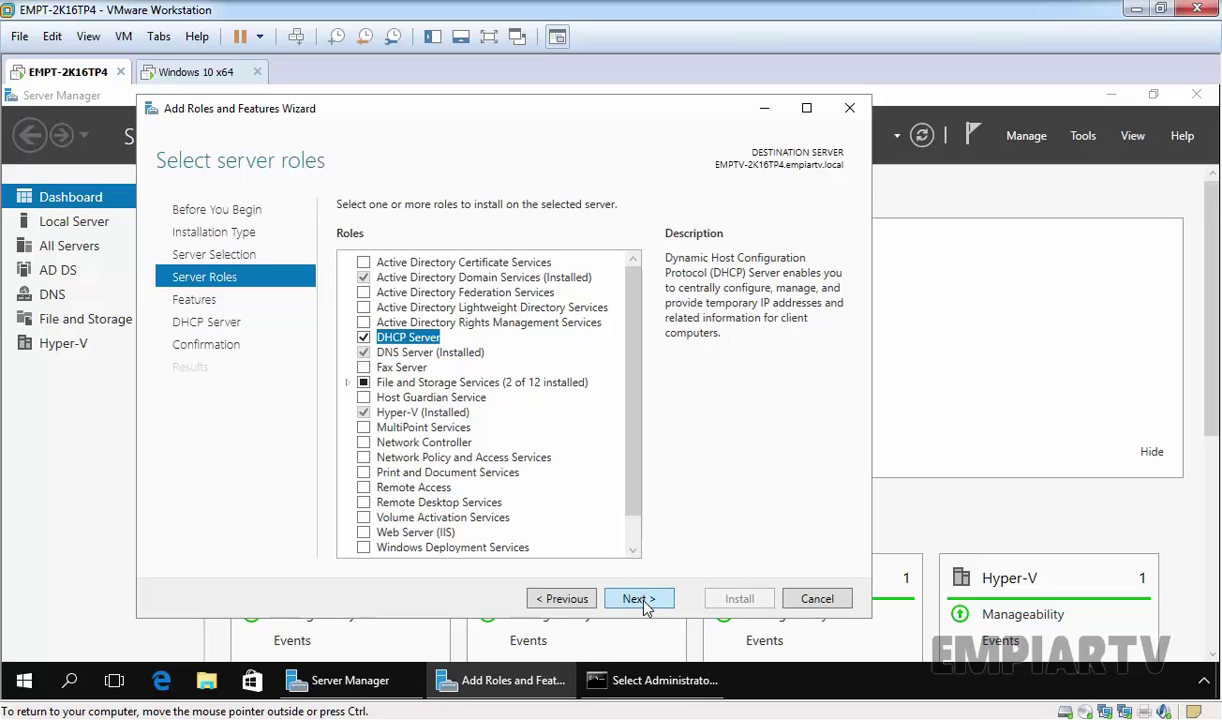
left_click(640, 599)
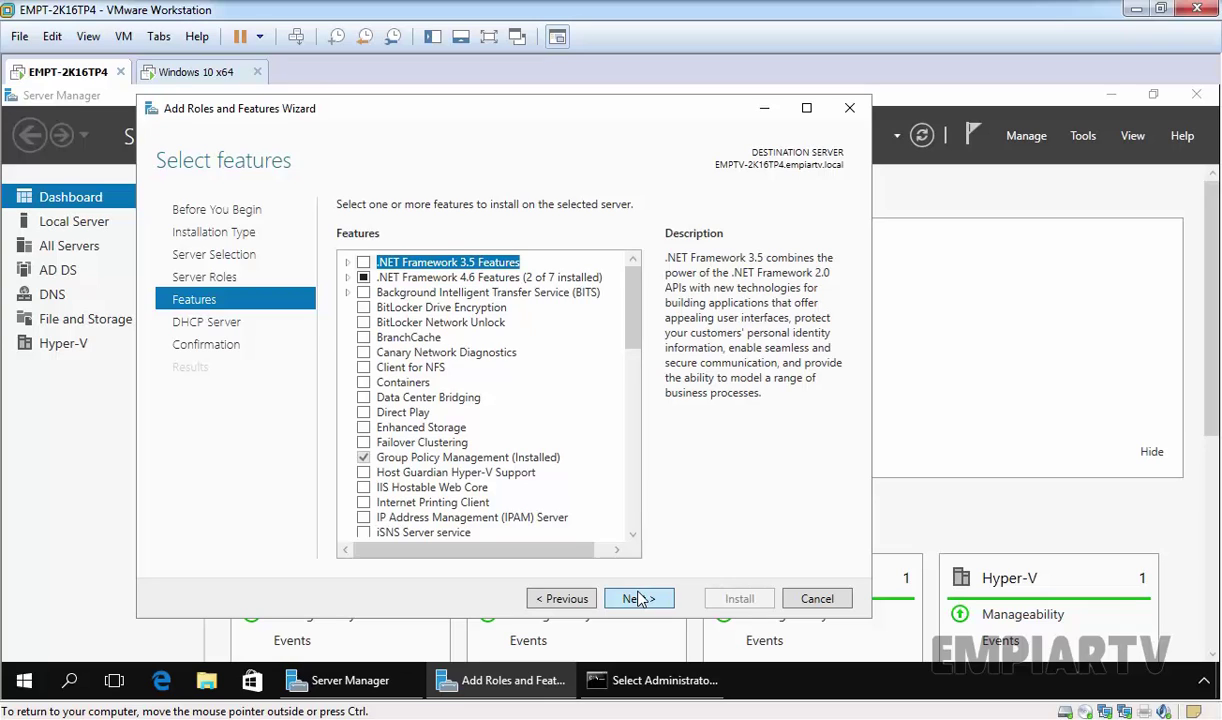
left_click(638, 598)
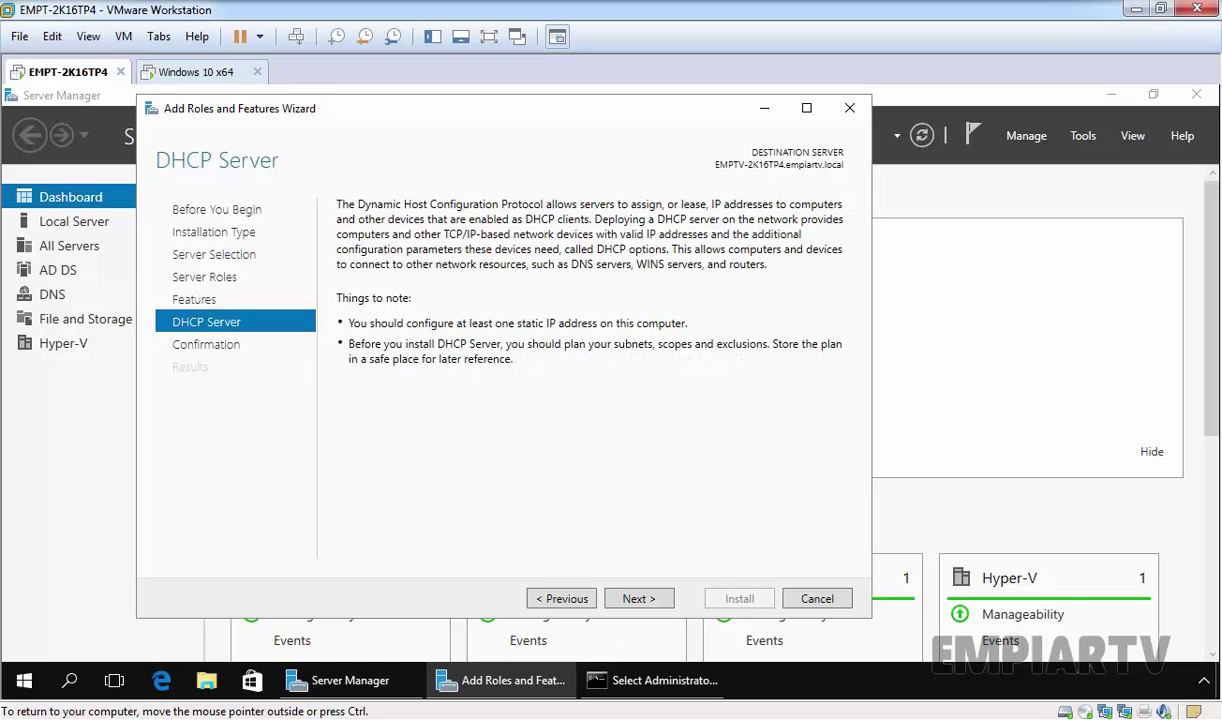
left_click(640, 599)
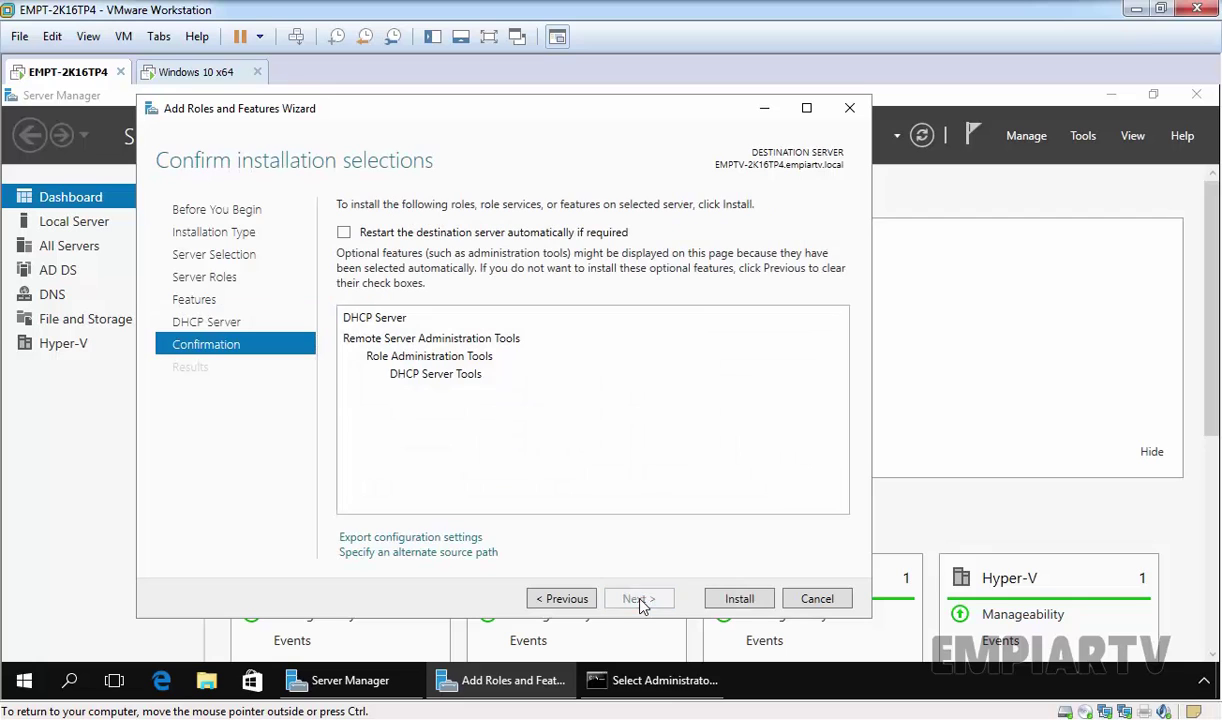
left_click(740, 600)
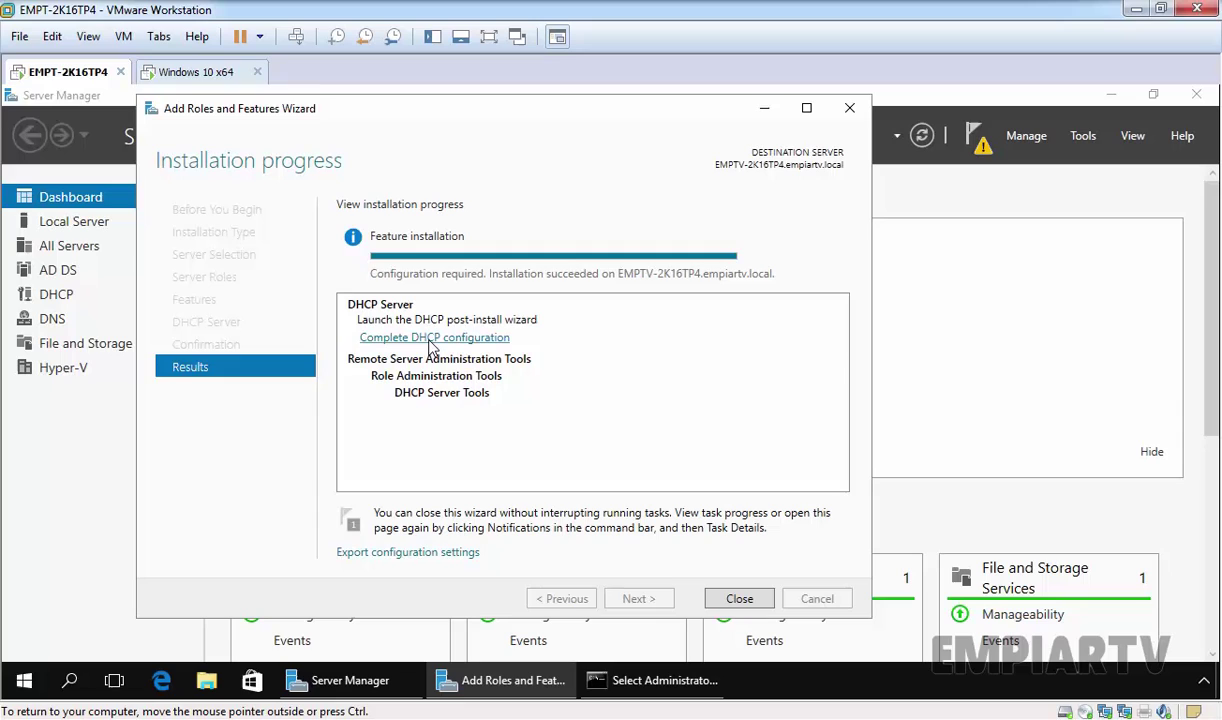
Complete the DHCP post-install configuration, authorizing the server with the EMPIARTV\Administrator credentials, and close both wizards.
left_click(431, 341)
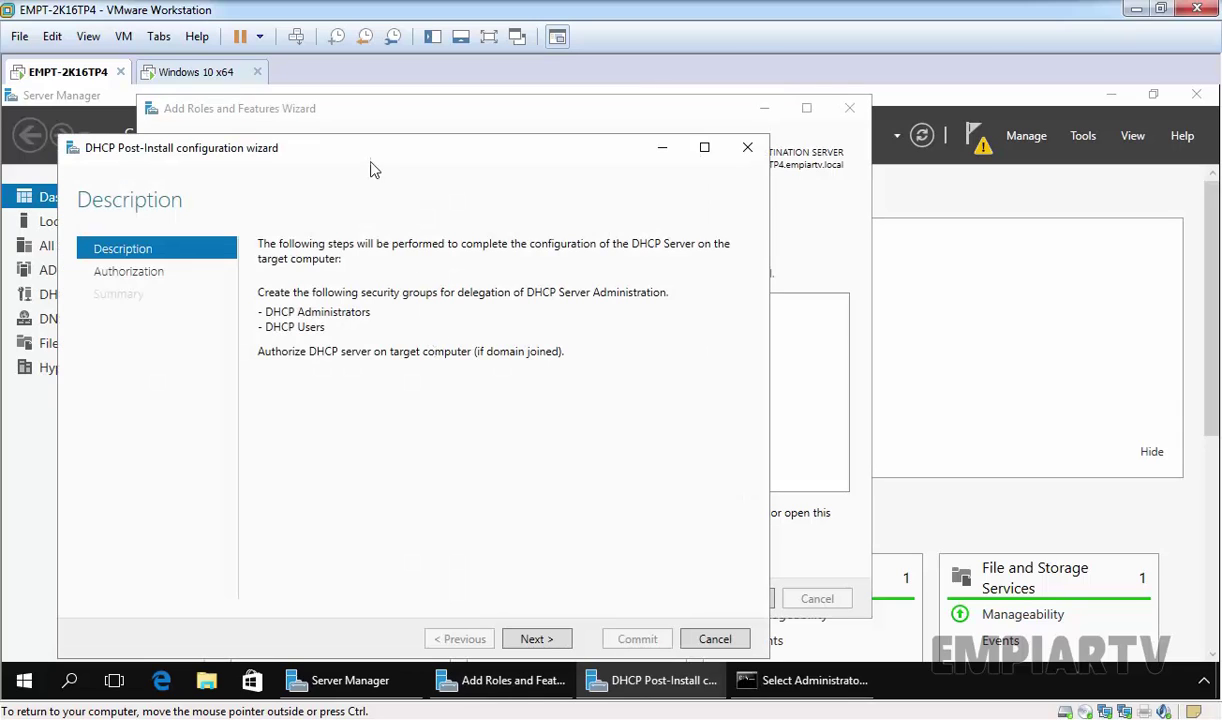
left_click_drag(378, 168, 457, 130)
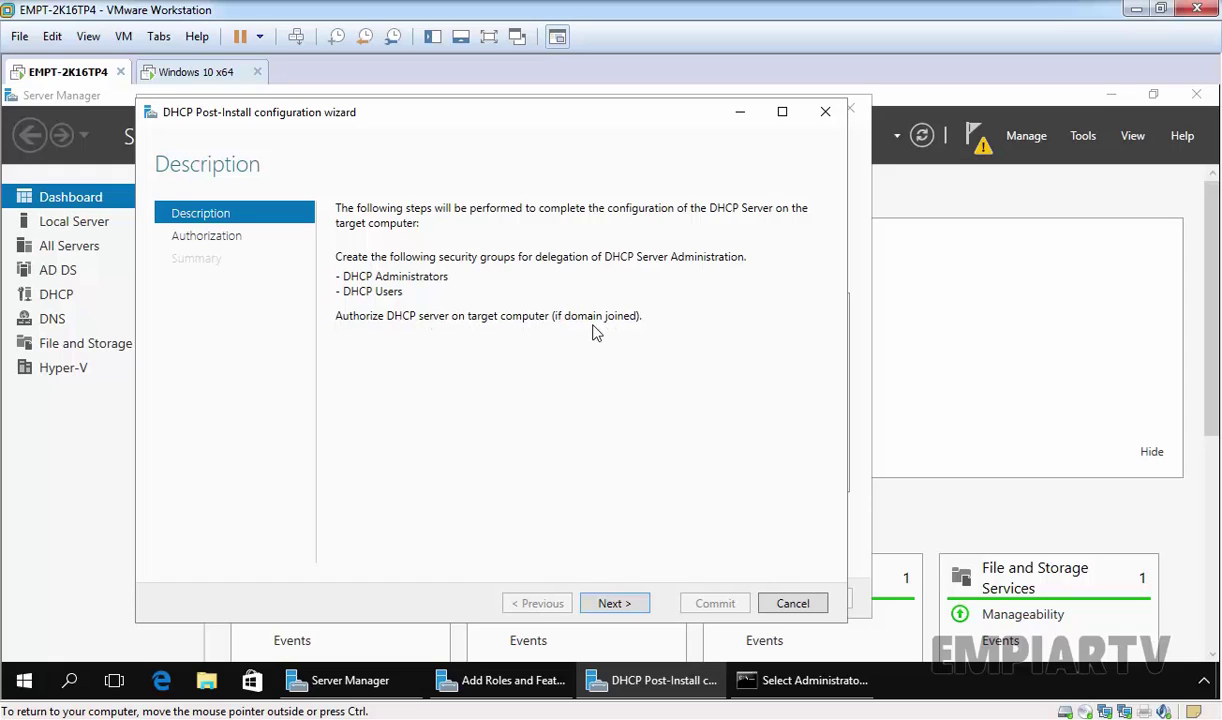
left_click(620, 603)
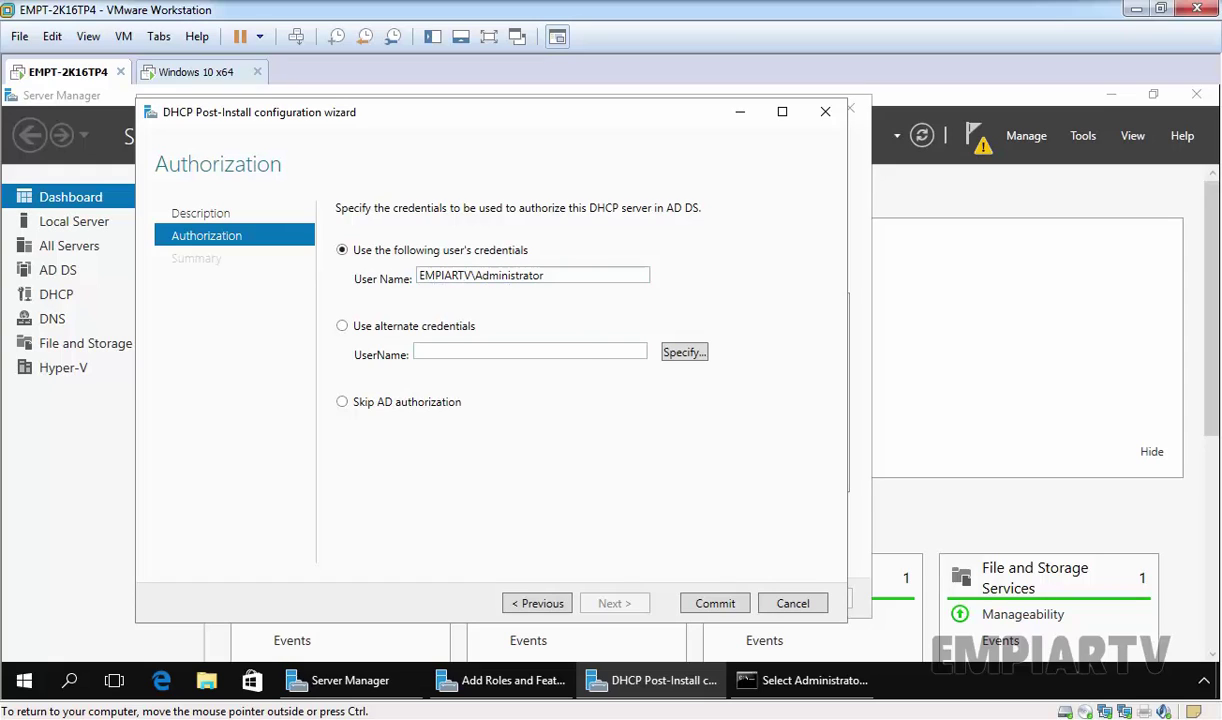
left_click(715, 604)
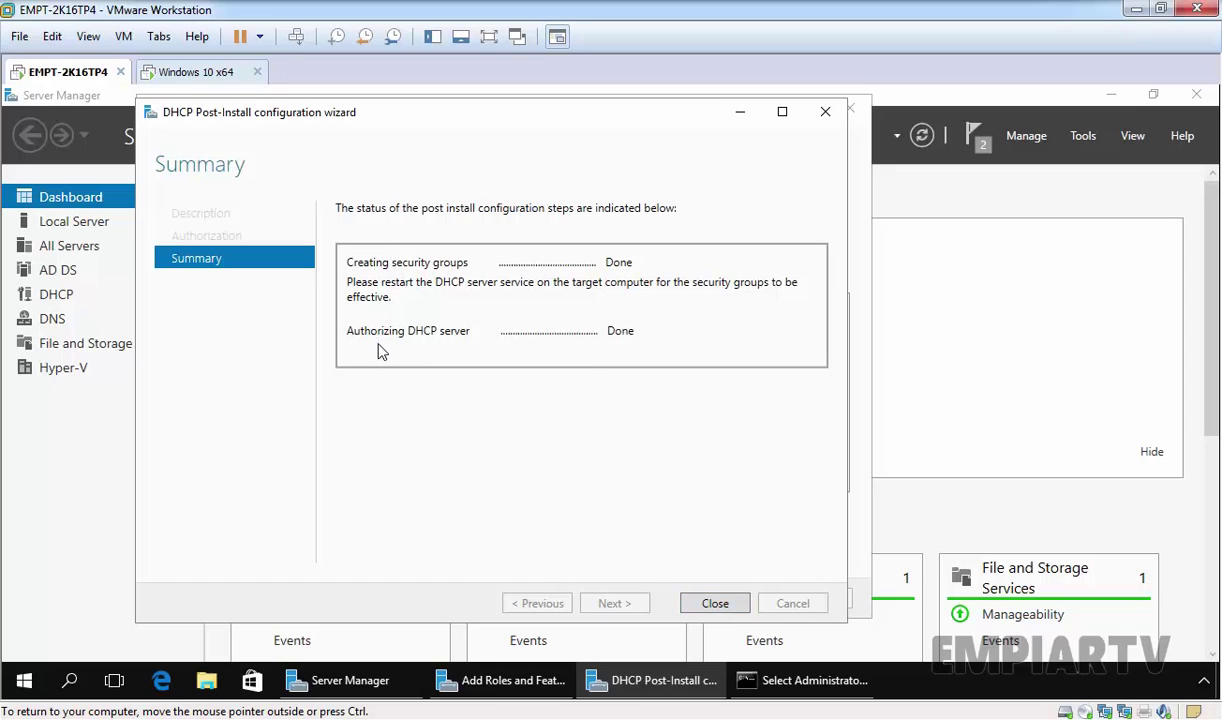
left_click(715, 605)
left_click(728, 600)
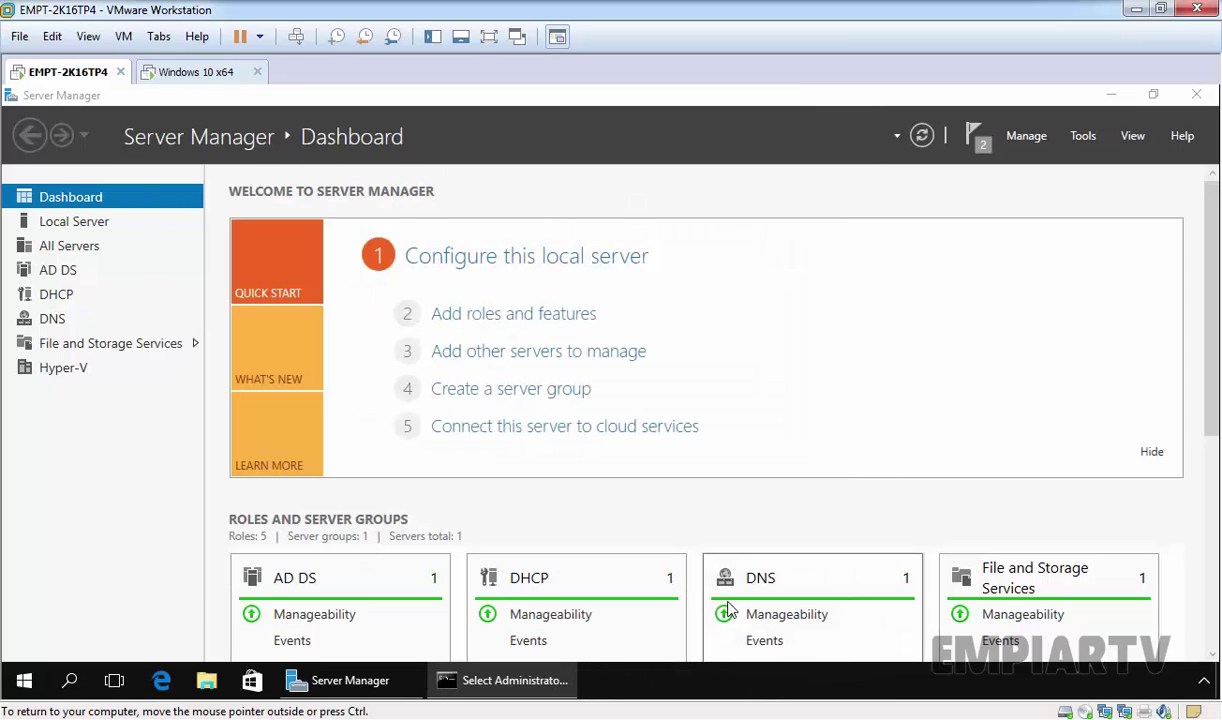
Open the DHCP management console maximized and expand the server's IPv4 node.
left_click(1083, 136)
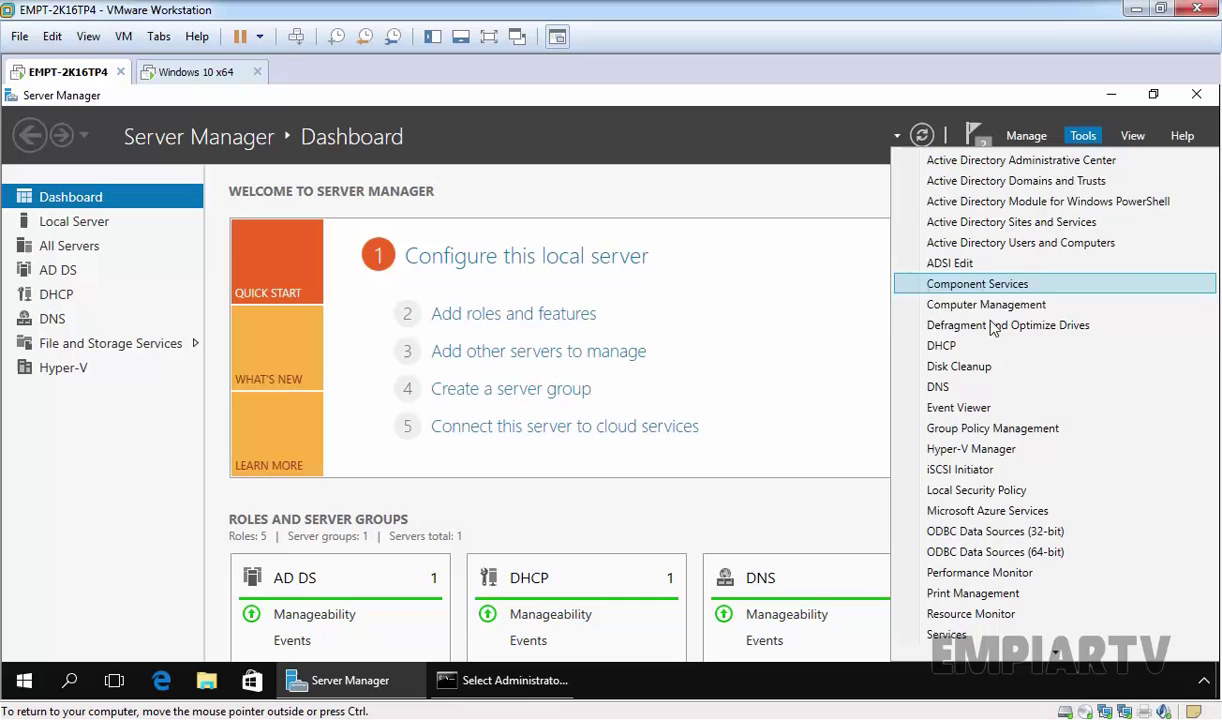
left_click(940, 345)
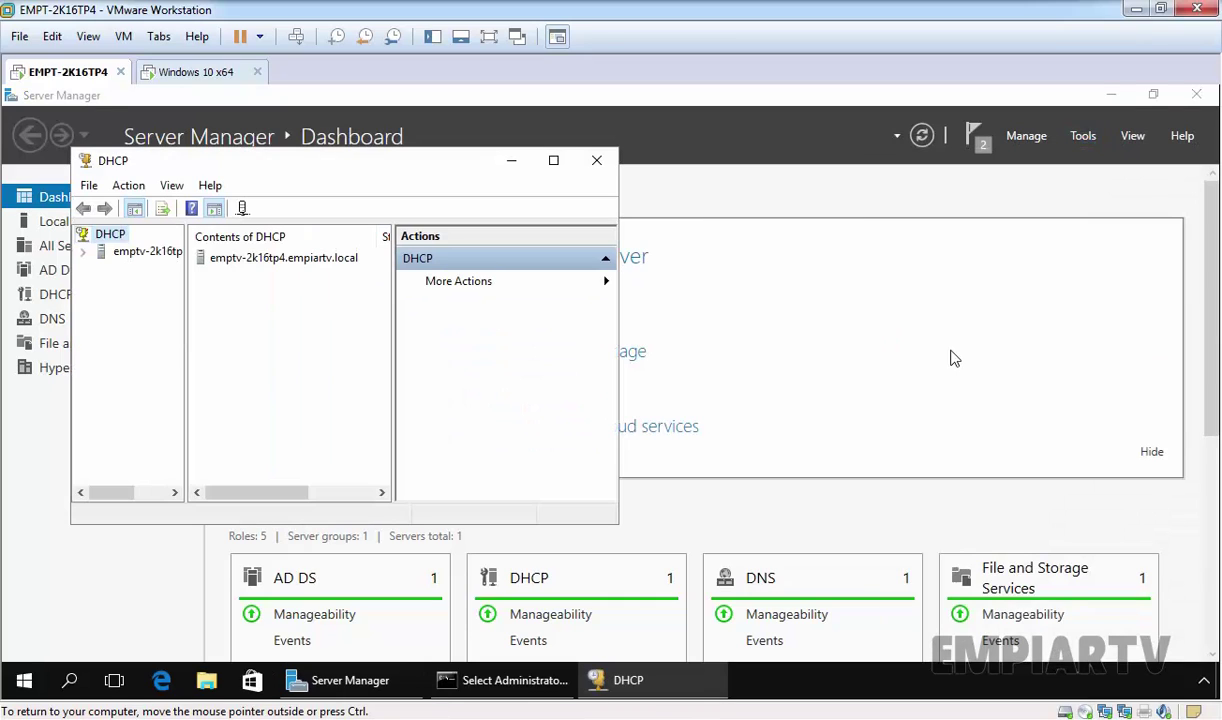
left_click(553, 160)
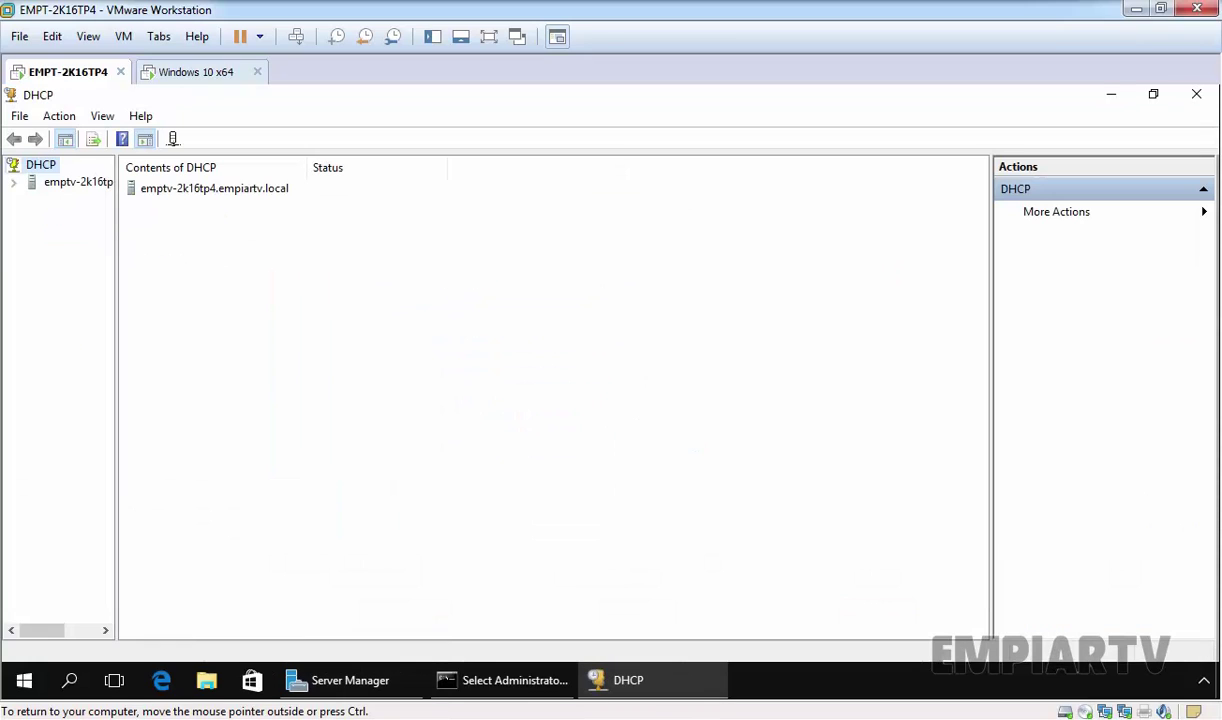
left_click_drag(116, 229, 207, 229)
double_click(92, 182)
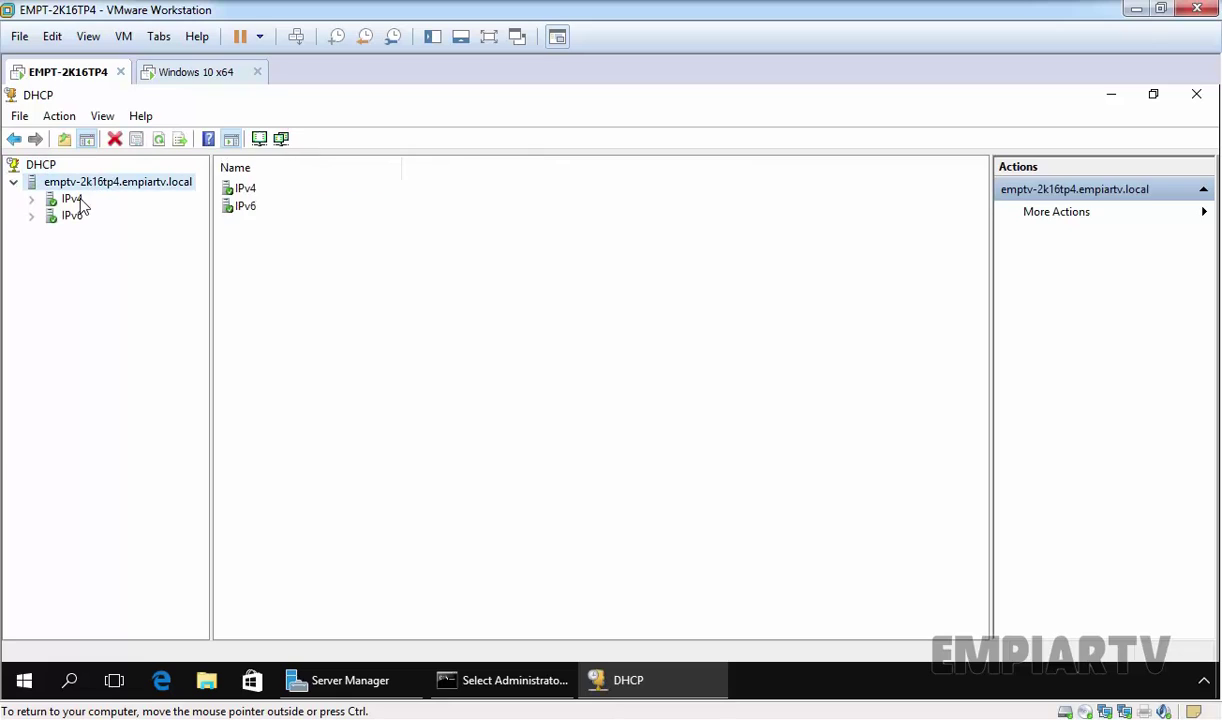
double_click(72, 199)
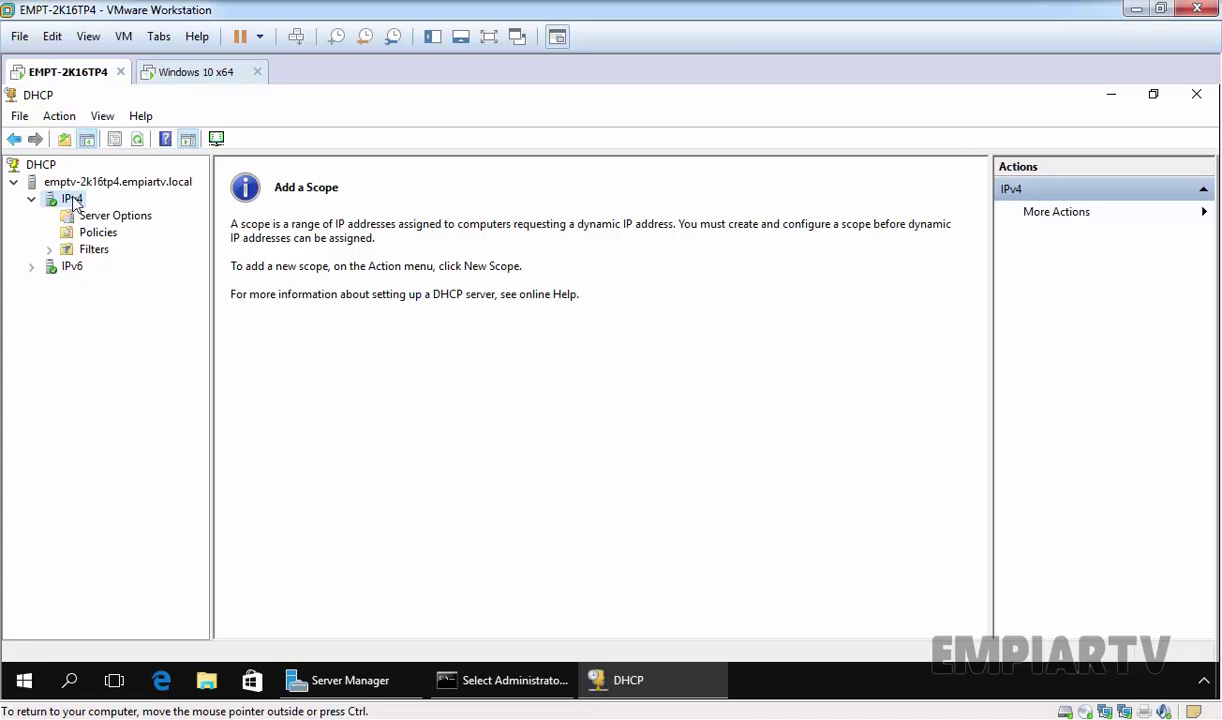
Start a new IPv4 scope and name it SCOPE-A.
right_click(75, 203)
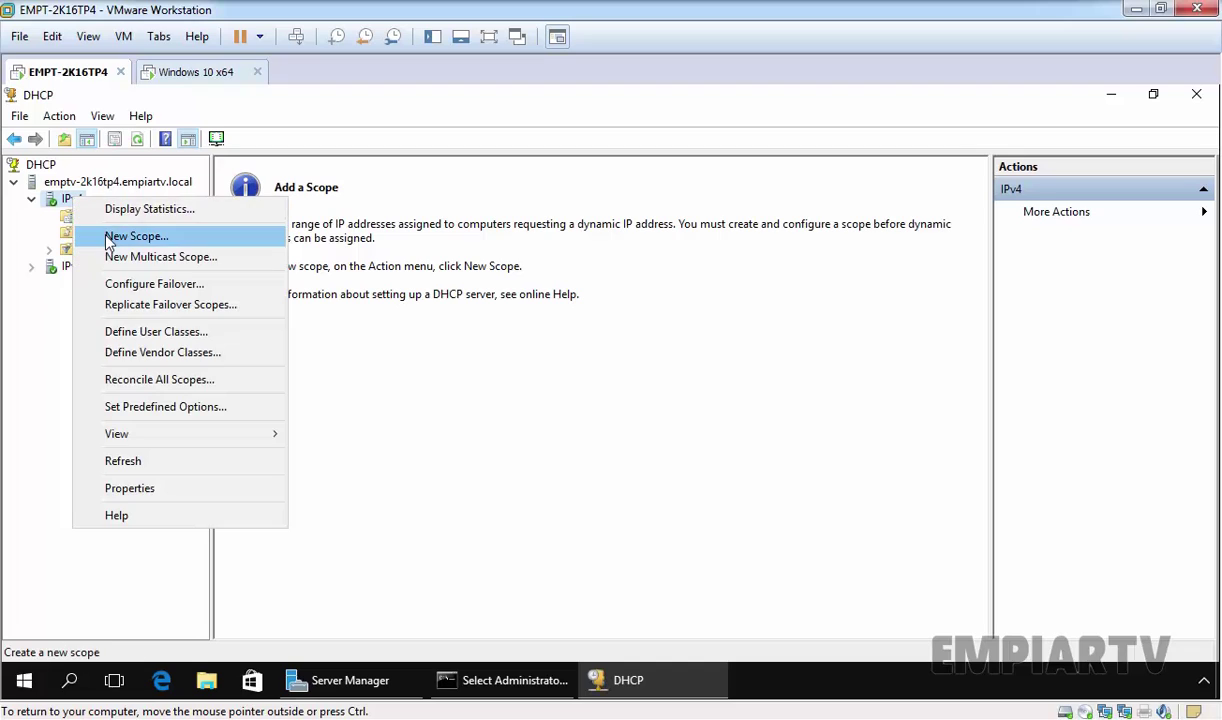
left_click(112, 236)
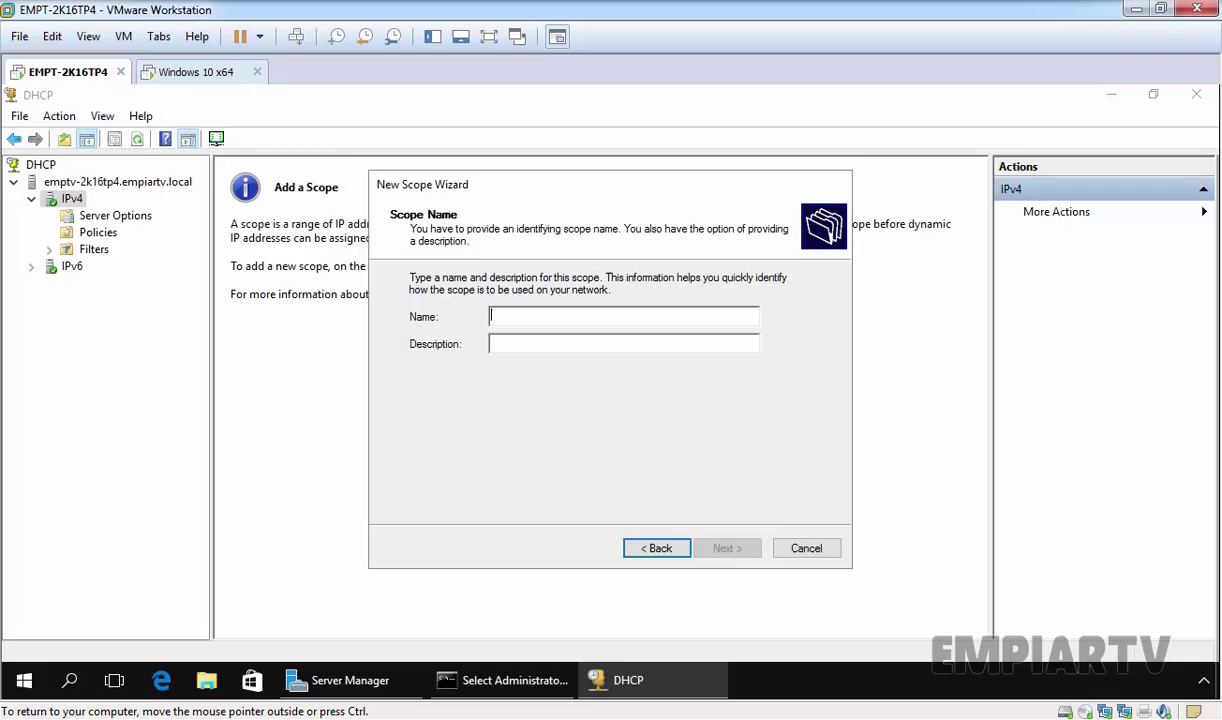
left_click_drag(605, 192, 590, 123)
type("SCOPE-A")
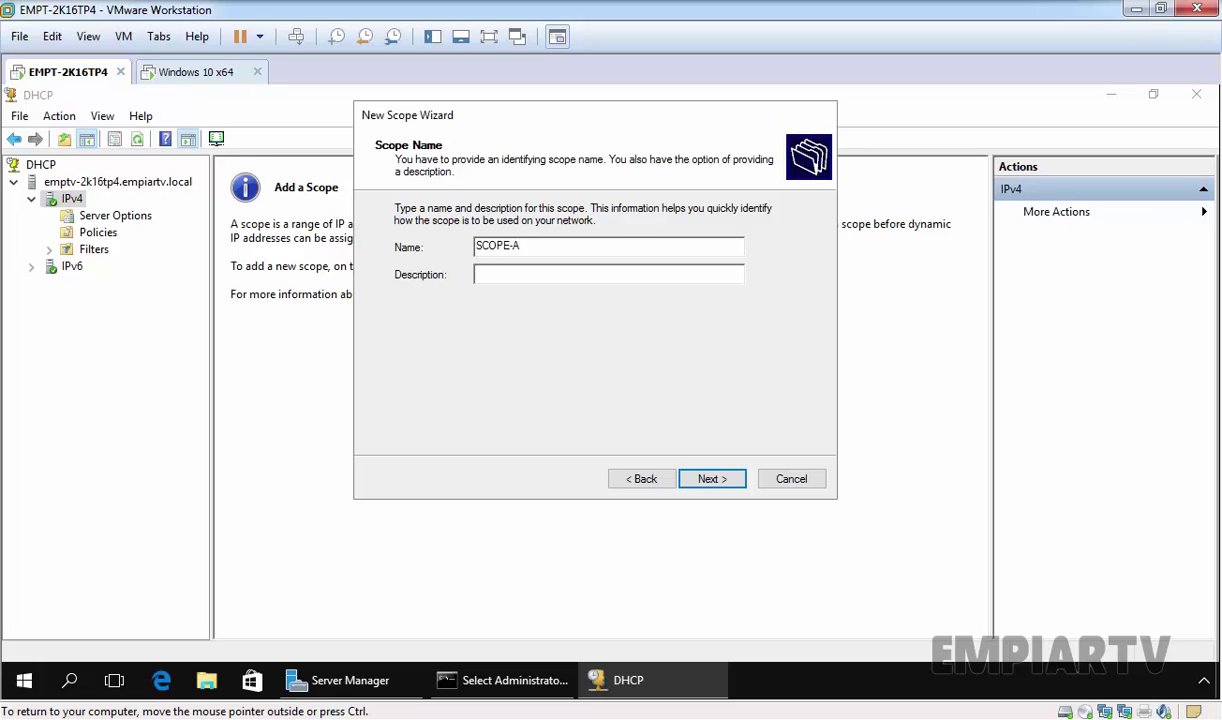
left_click(712, 479)
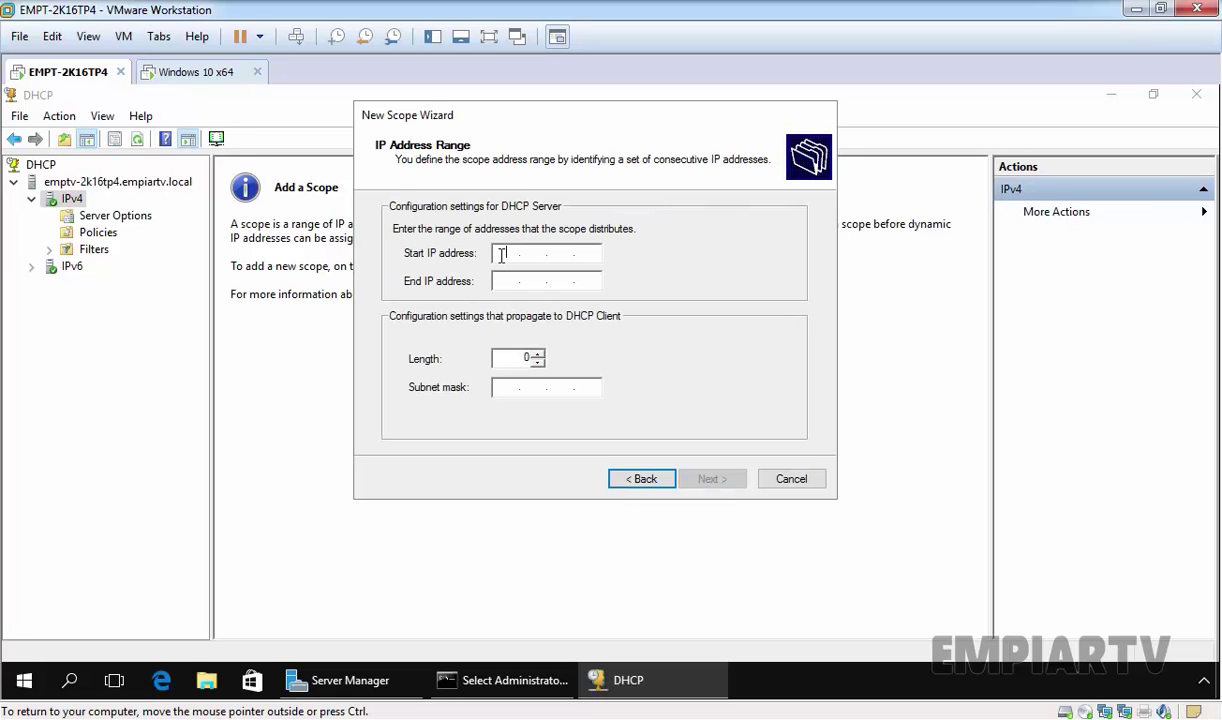
Set the scope's address range from 192.168.87.11 to 192.168.87.254.
type("192.168.87 . 11")
key("Tab")
type("192 . 168 . ")
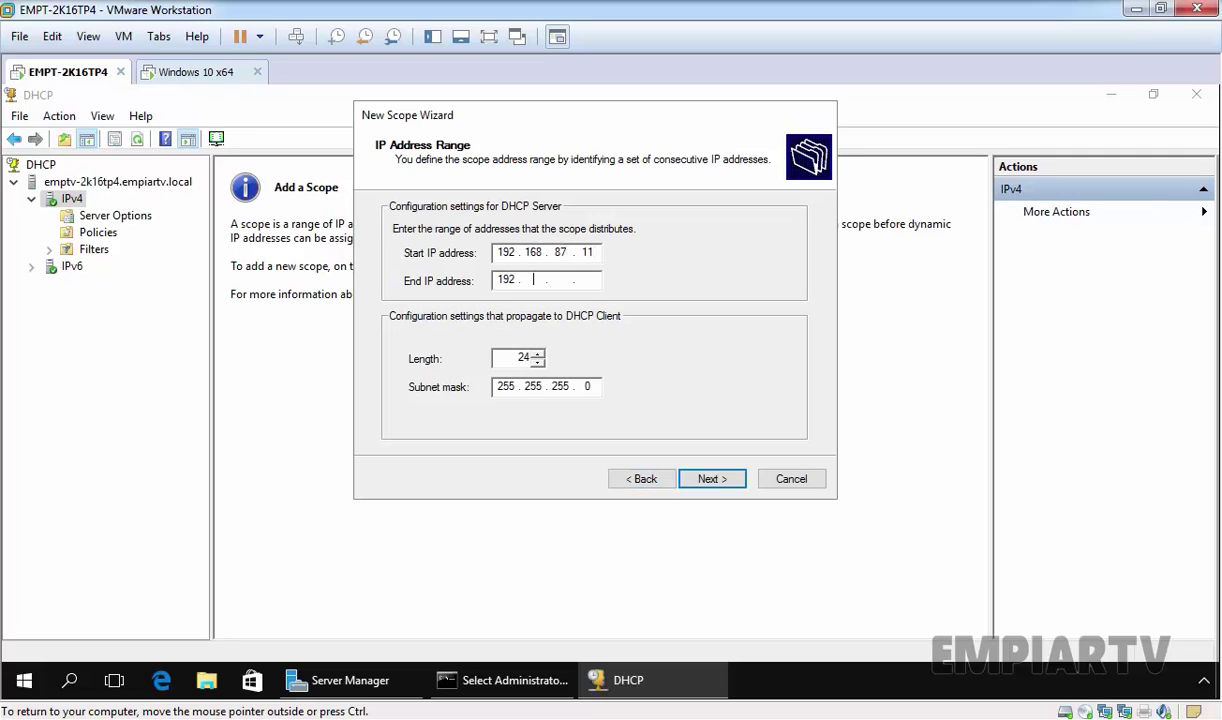
type("87 . 254")
key("Tab")
left_click(708, 478)
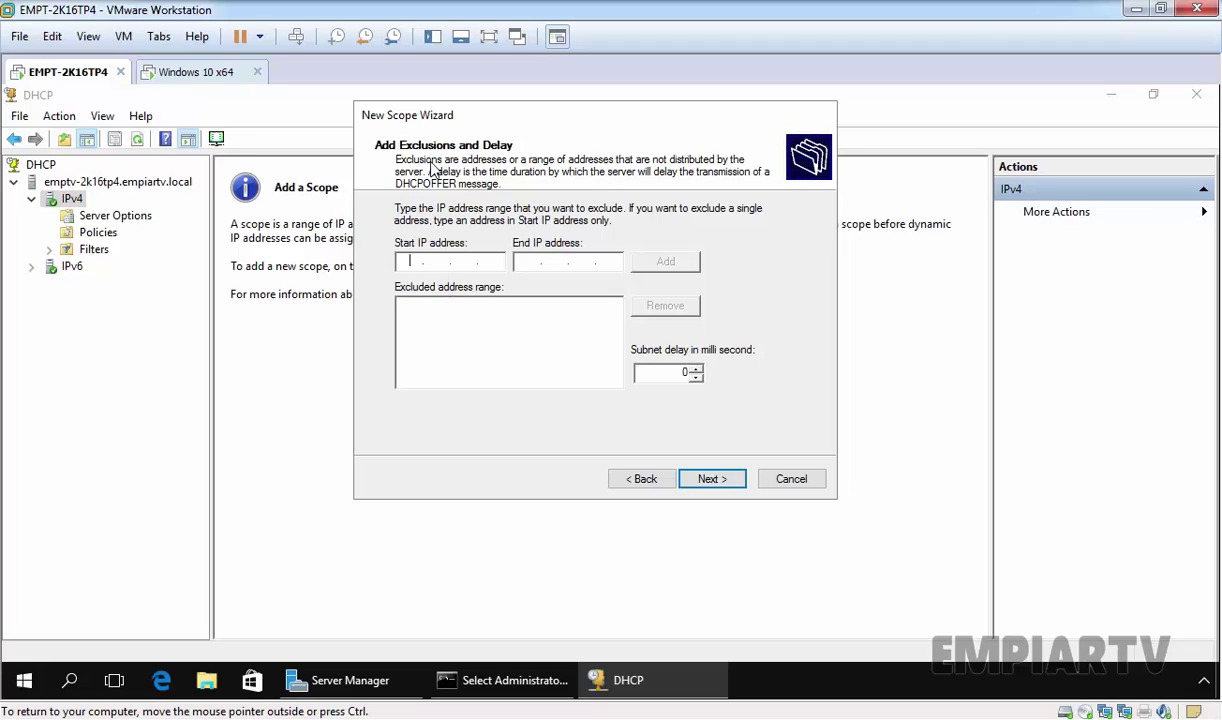
Leave the address exclusions empty and set the days of the scope's lease duration to 0.
left_click(710, 479)
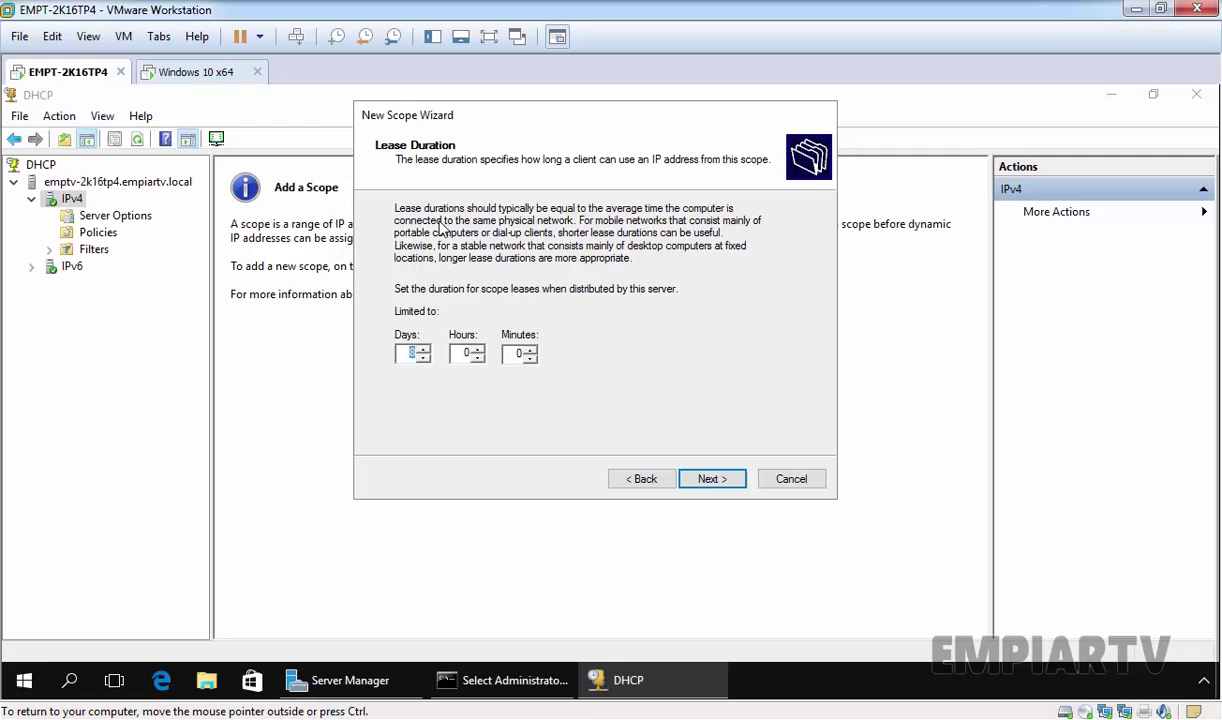
type("0")
key("Tab")
left_click(713, 481)
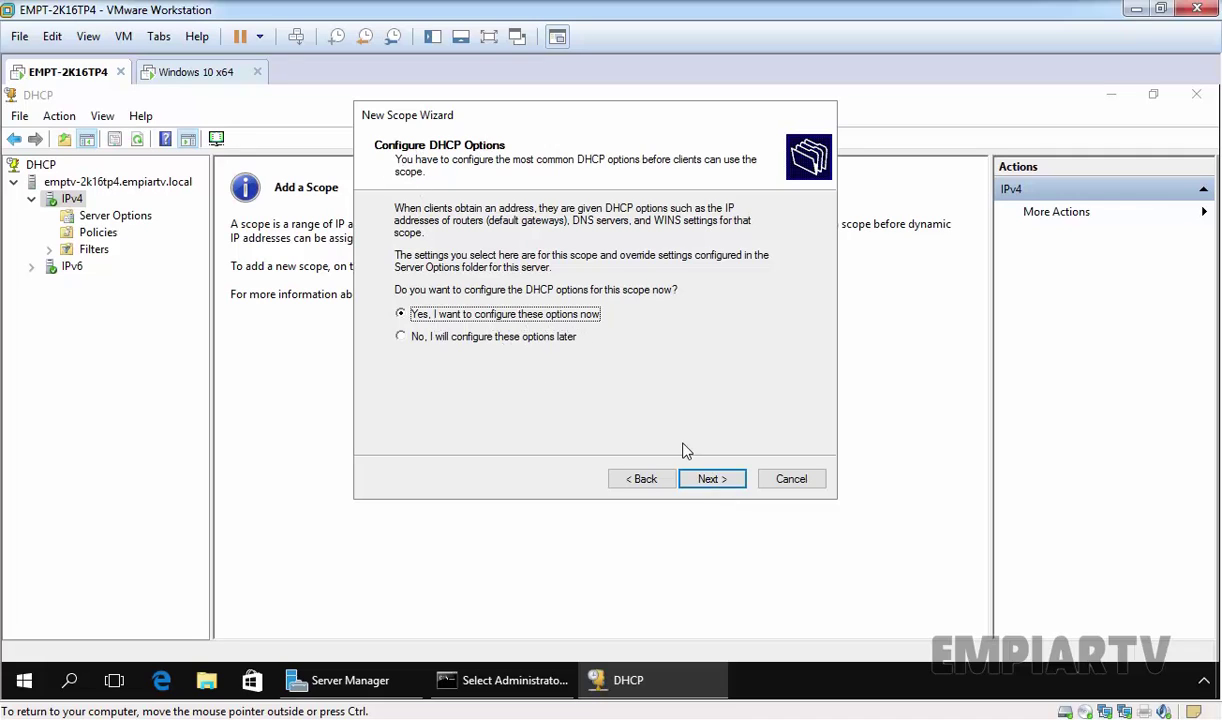
Choose to configure the DHCP options now and add the router's IP address as the scope's default gateway.
left_click(711, 482)
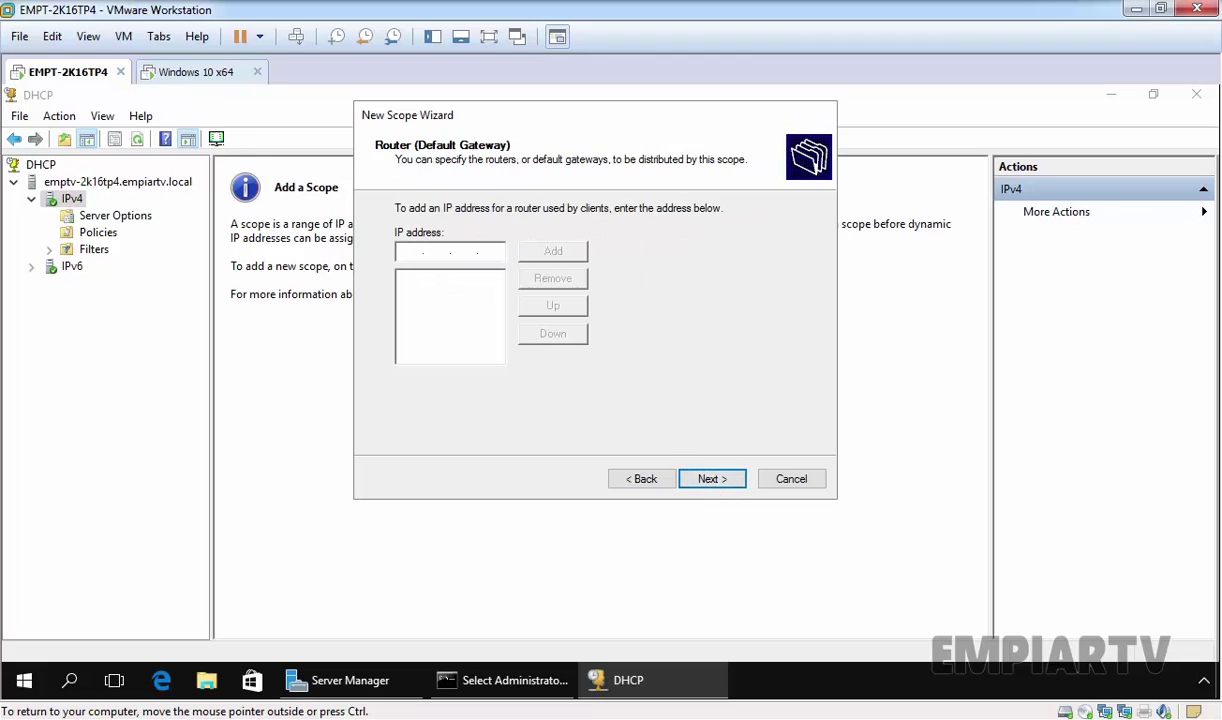
type("192.168.")
left_click(550, 252)
left_click(708, 478)
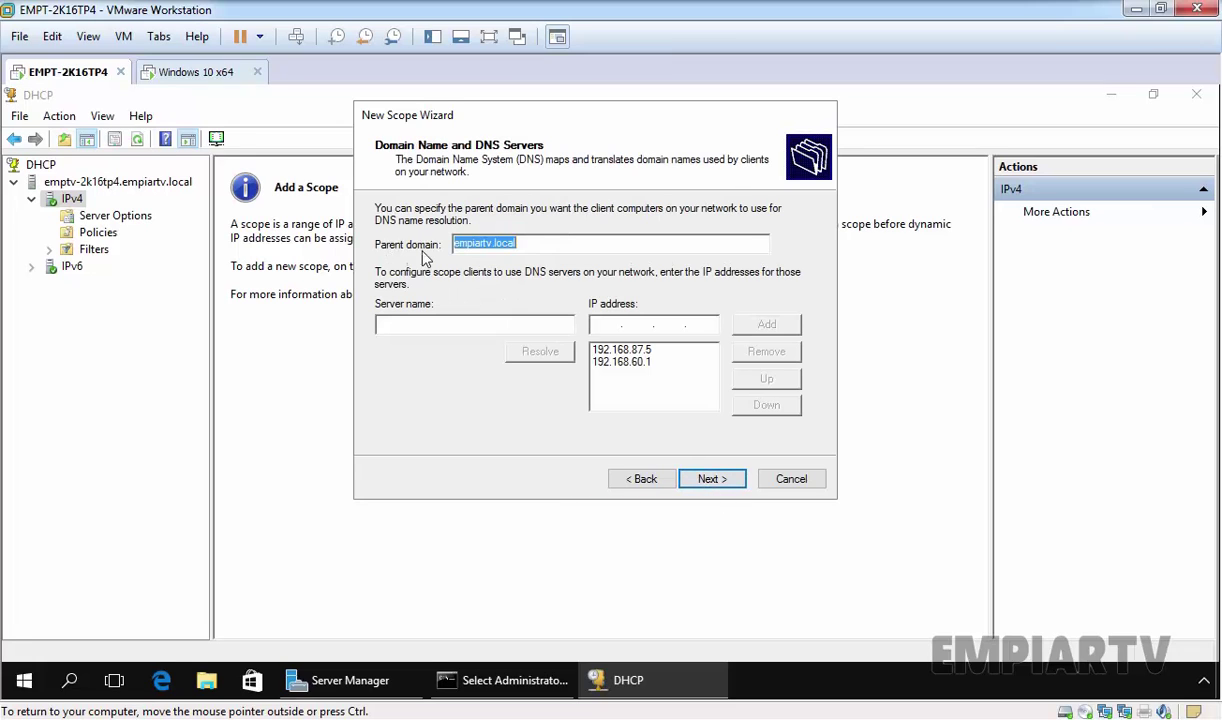
Keep empiartv.local as the scope's parent domain and accept the listed DNS servers 192.168.87.5 and 192.168.60.1.
left_click(517, 243)
left_click_drag(517, 243, 446, 236)
left_click(622, 350)
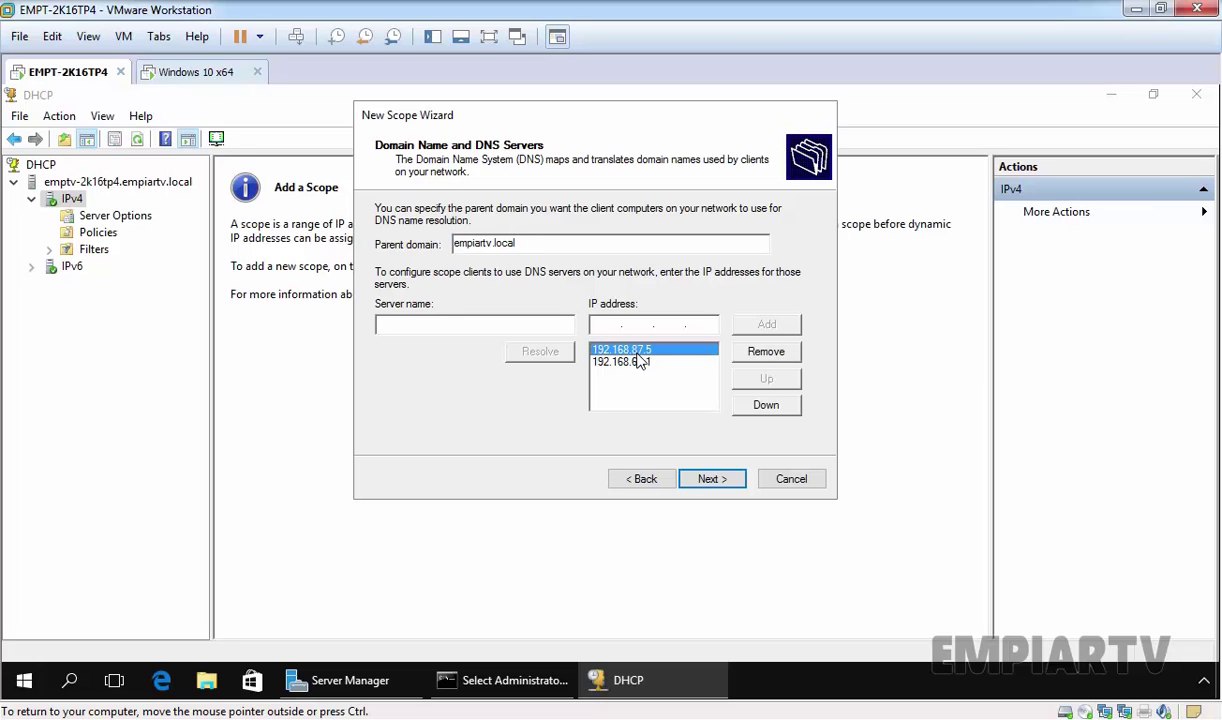
left_click(709, 480)
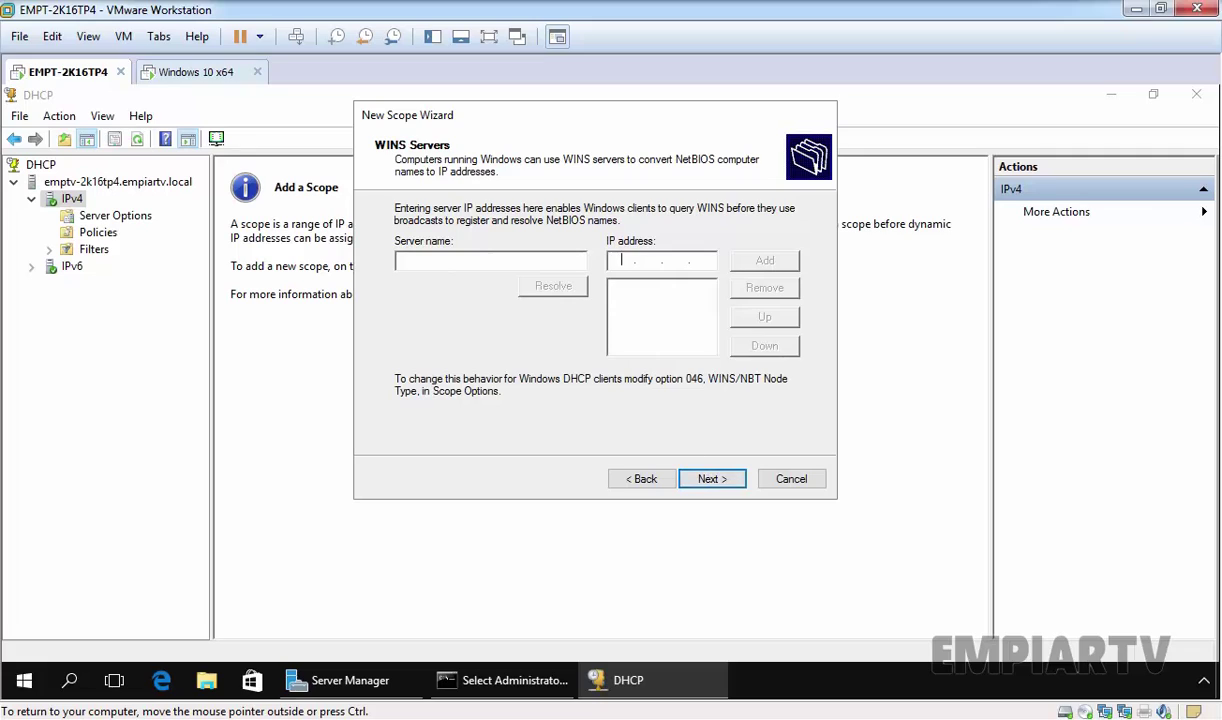
Leave the WINS servers empty and finish creating the scope with the option to activate it now.
left_click(712, 480)
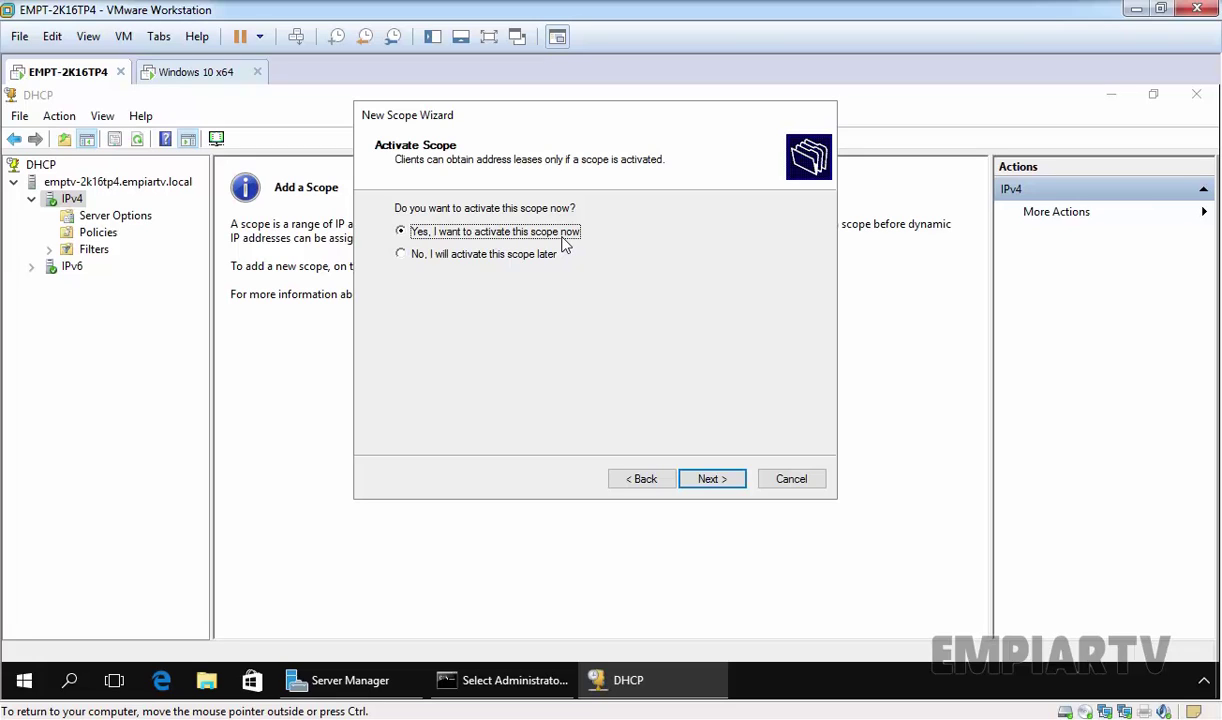
left_click(712, 482)
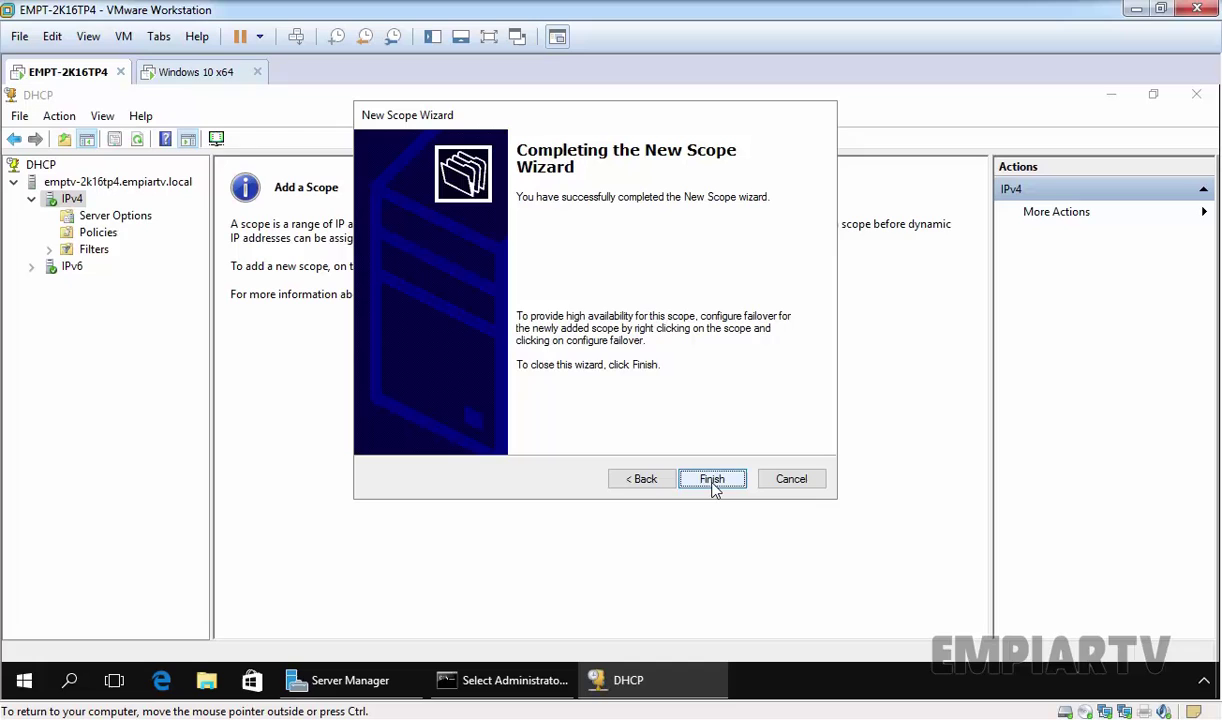
left_click(712, 480)
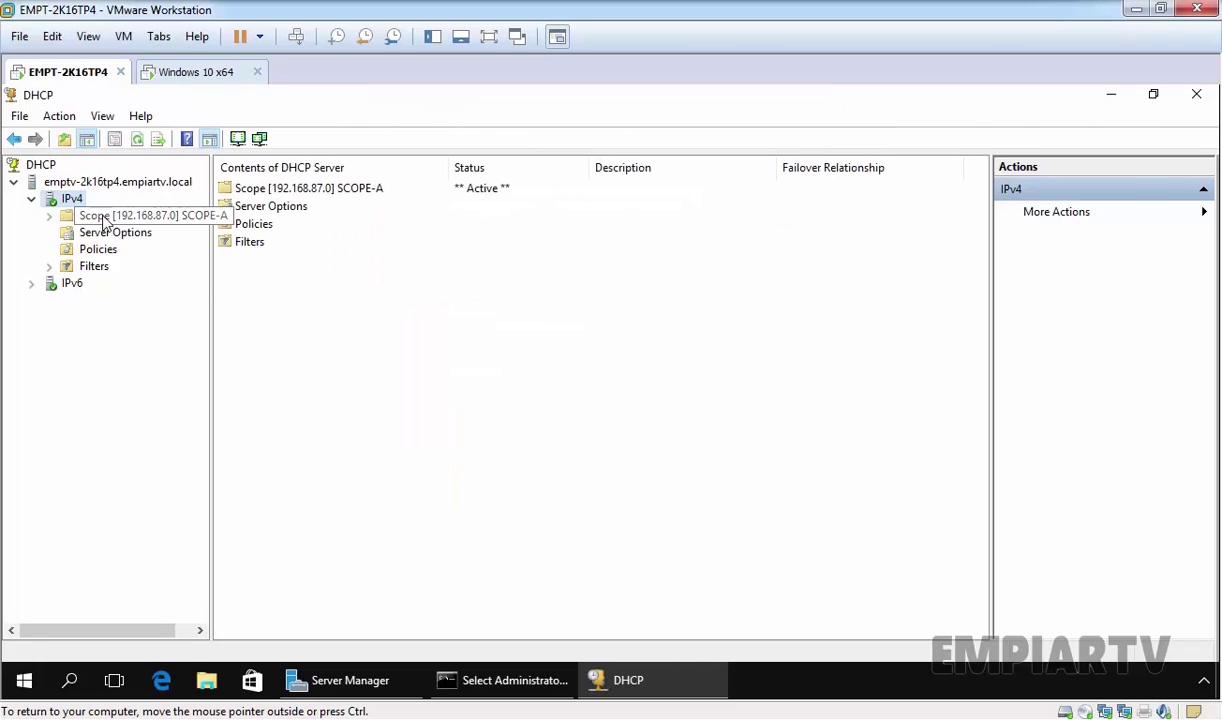
Expand SCOPE-A and examine the distribution range in its address pool and the list of its address leases.
double_click(105, 215)
left_click(116, 233)
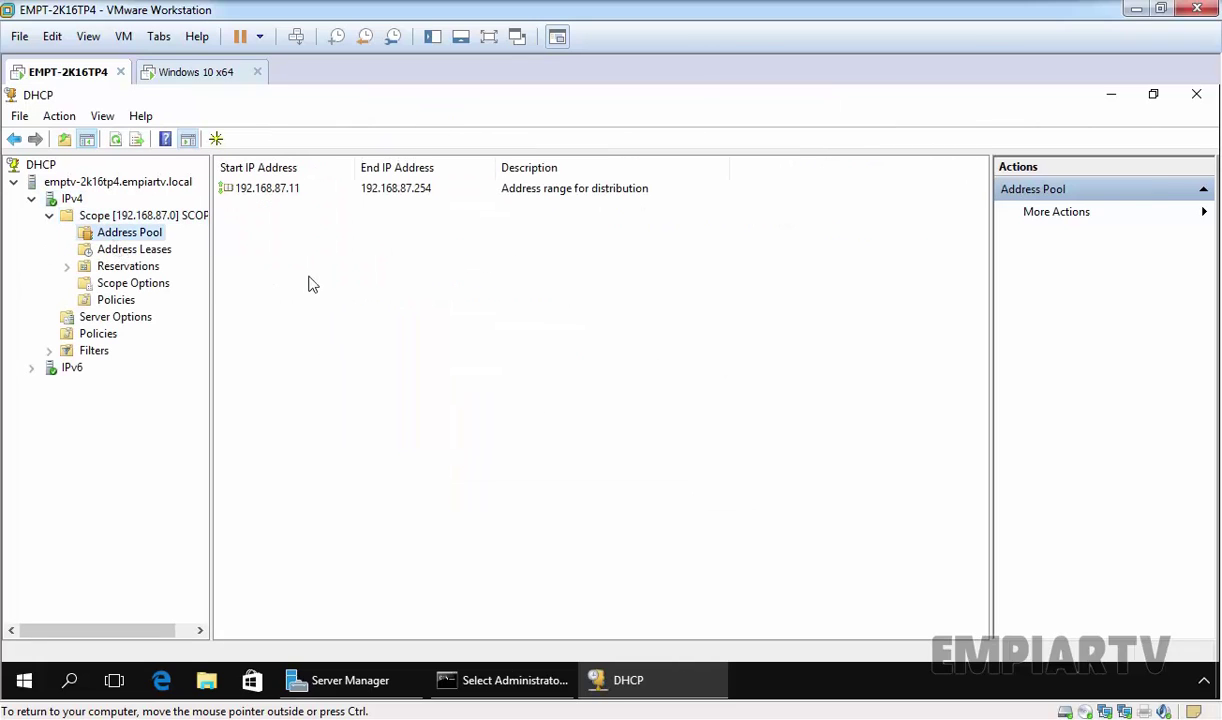
left_click(279, 192)
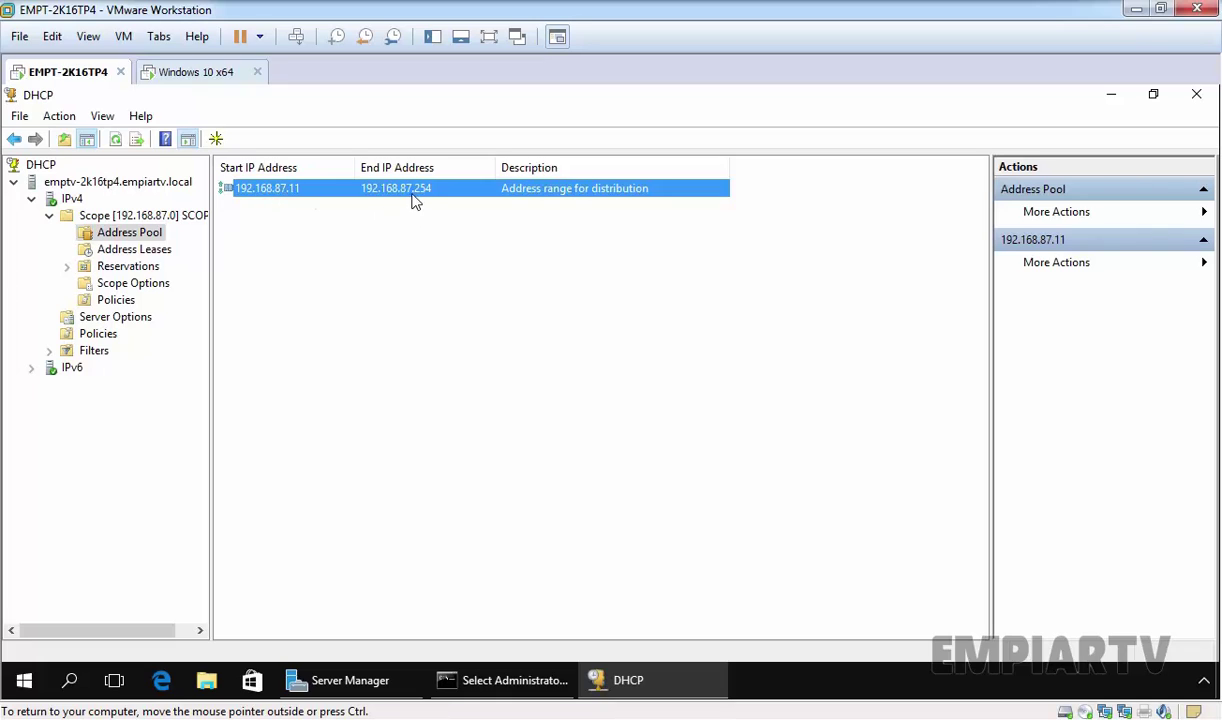
left_click(140, 249)
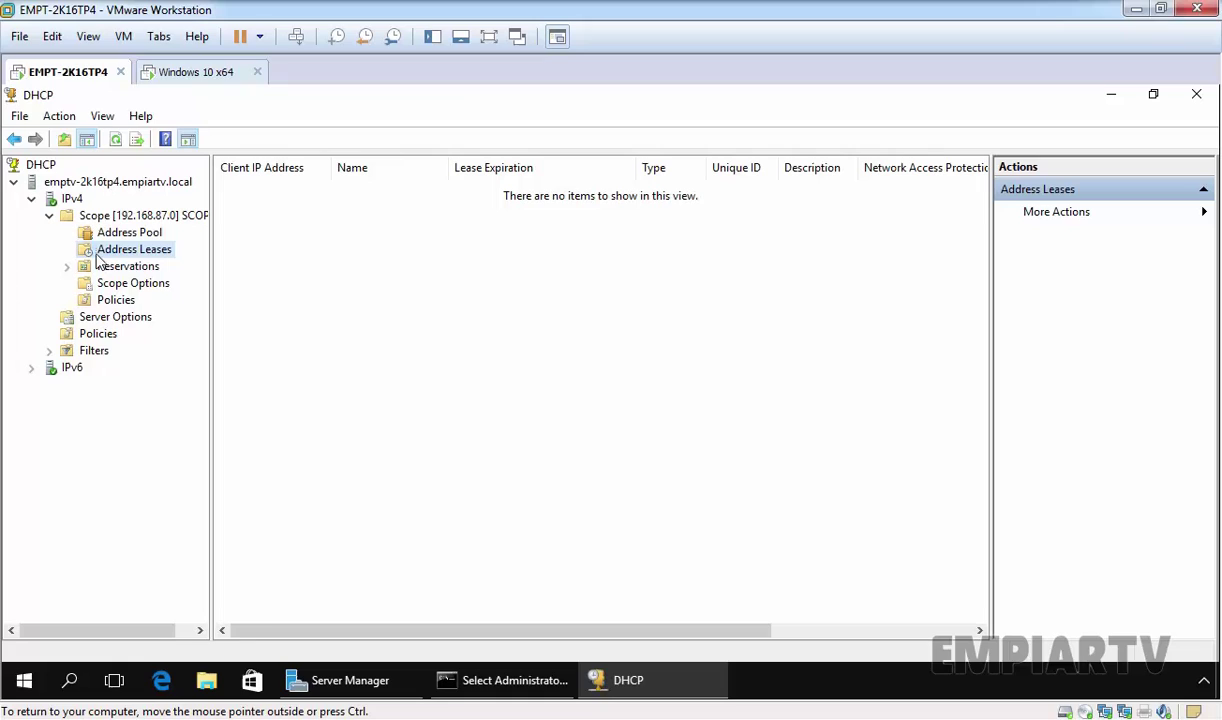
left_click_drag(404, 309, 268, 188)
left_click_drag(519, 295, 242, 210)
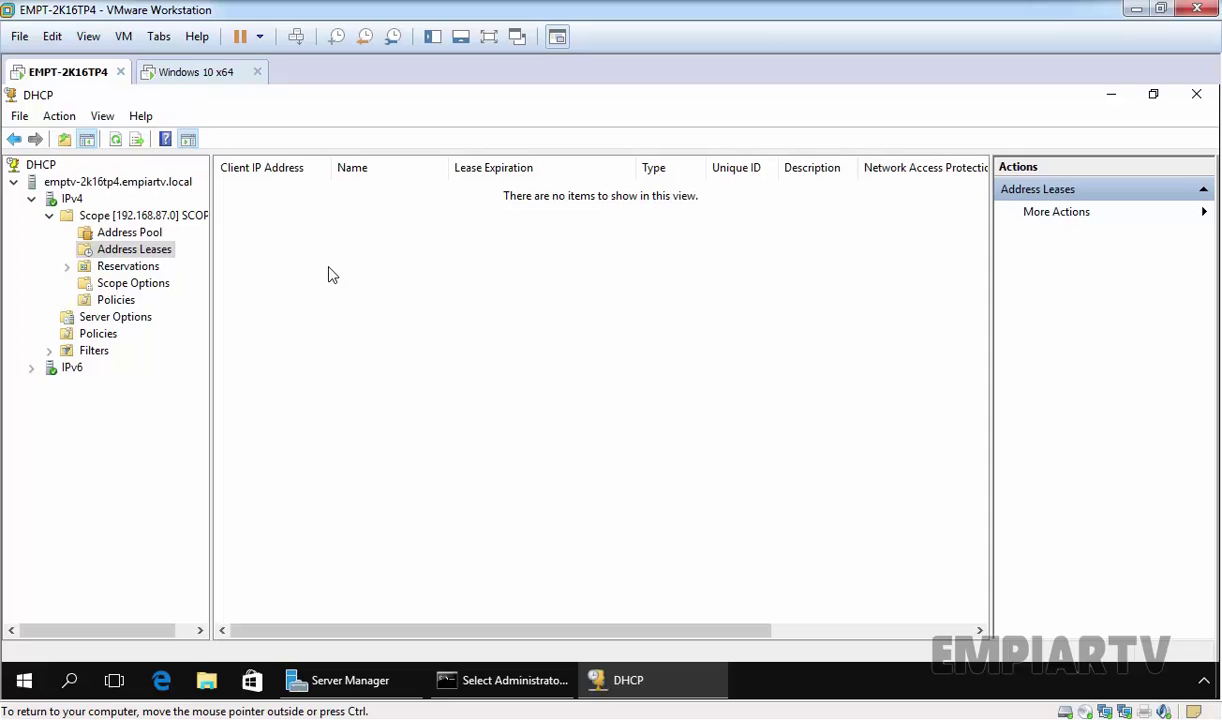
Switch to the Windows 10 x64 virtual machine and open its Network Connections by running ncpa.cpl.
left_click(200, 72)
left_click(613, 415)
key("super+r")
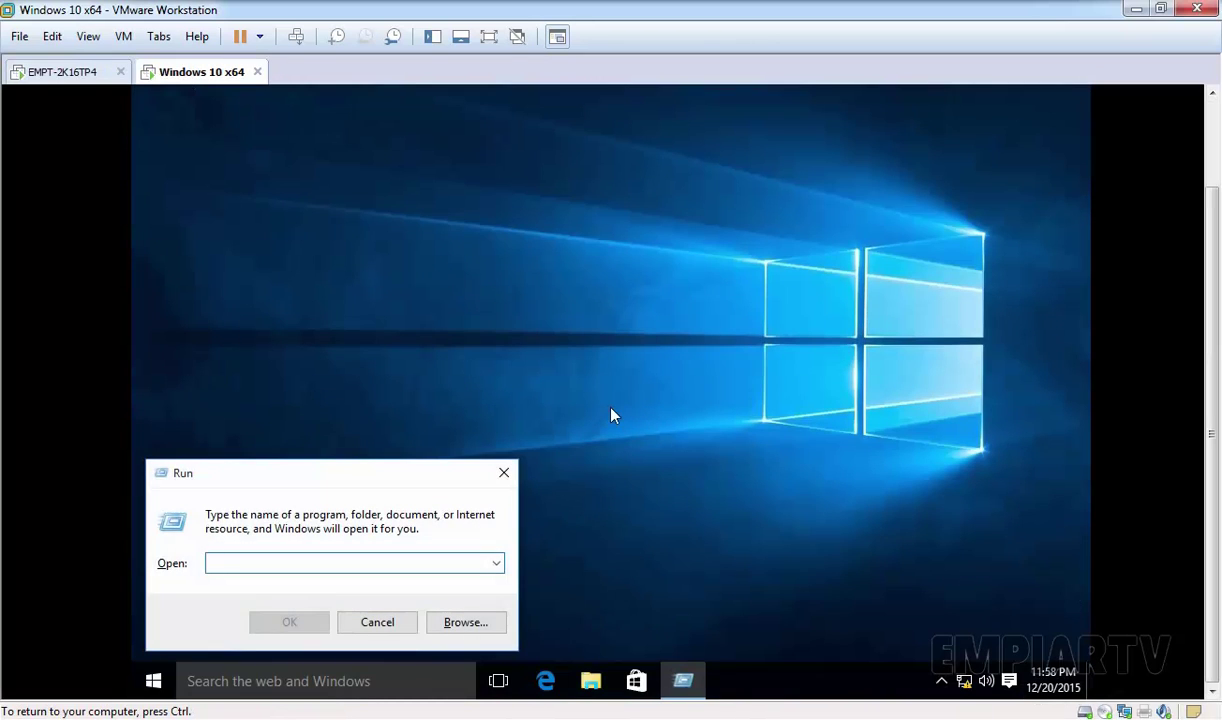
type("ncpa.cpl")
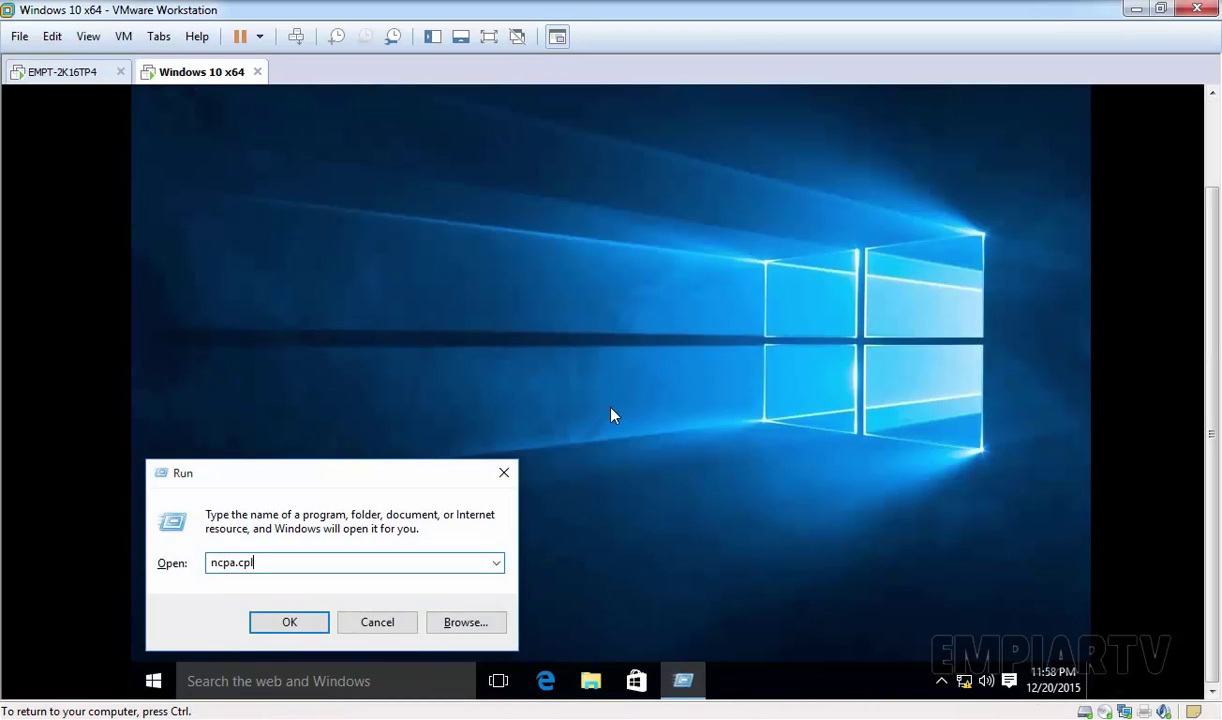
key("Return")
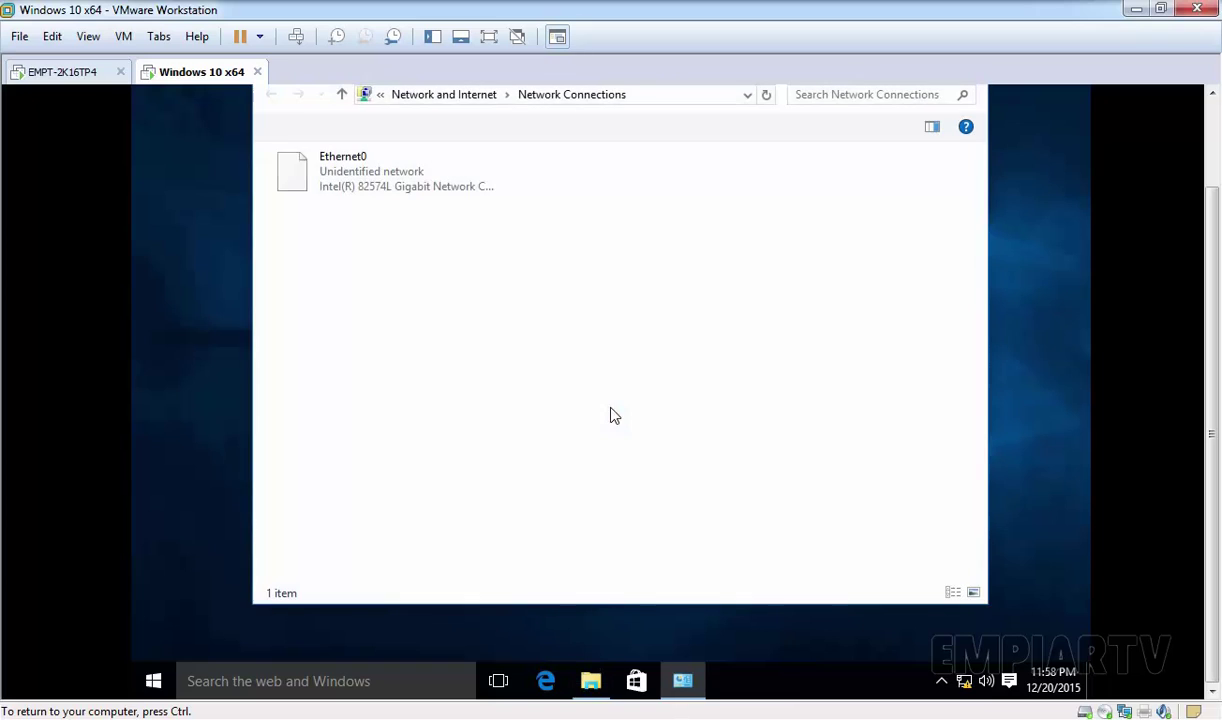
Confirm Ethernet0's IPv4 properties with the IP address and DNS server address obtained automatically, and close the adapter's properties.
left_click(374, 176)
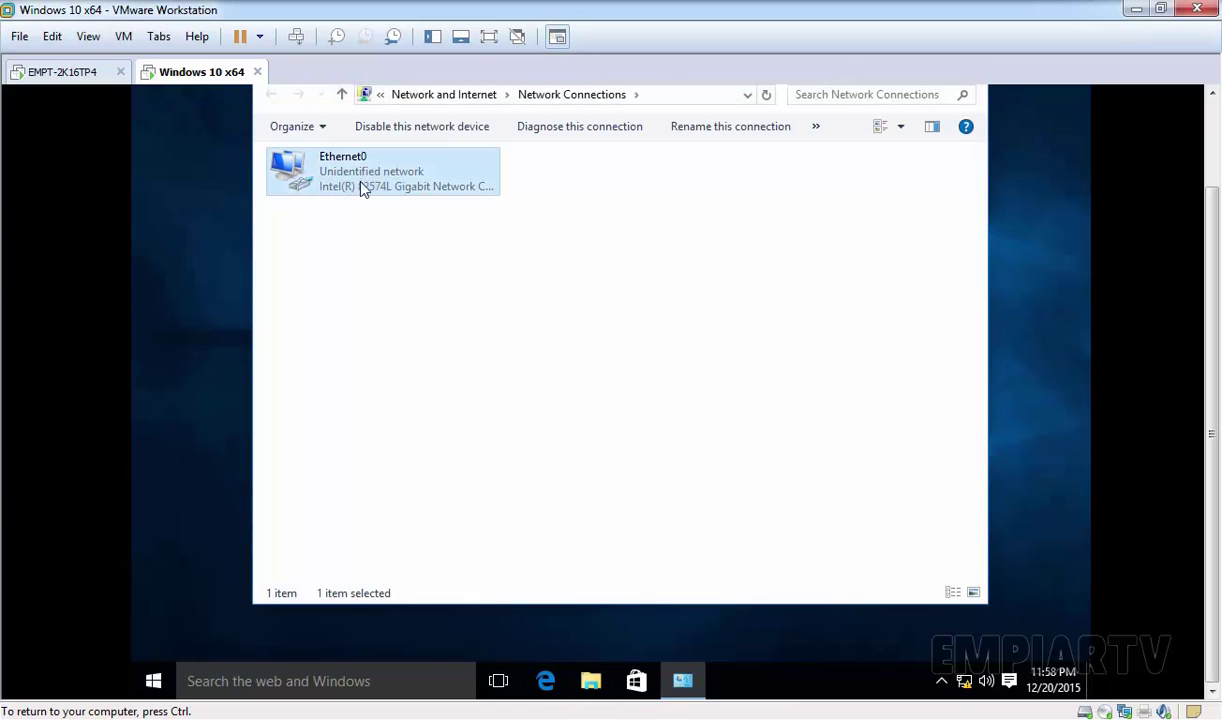
right_click(349, 178)
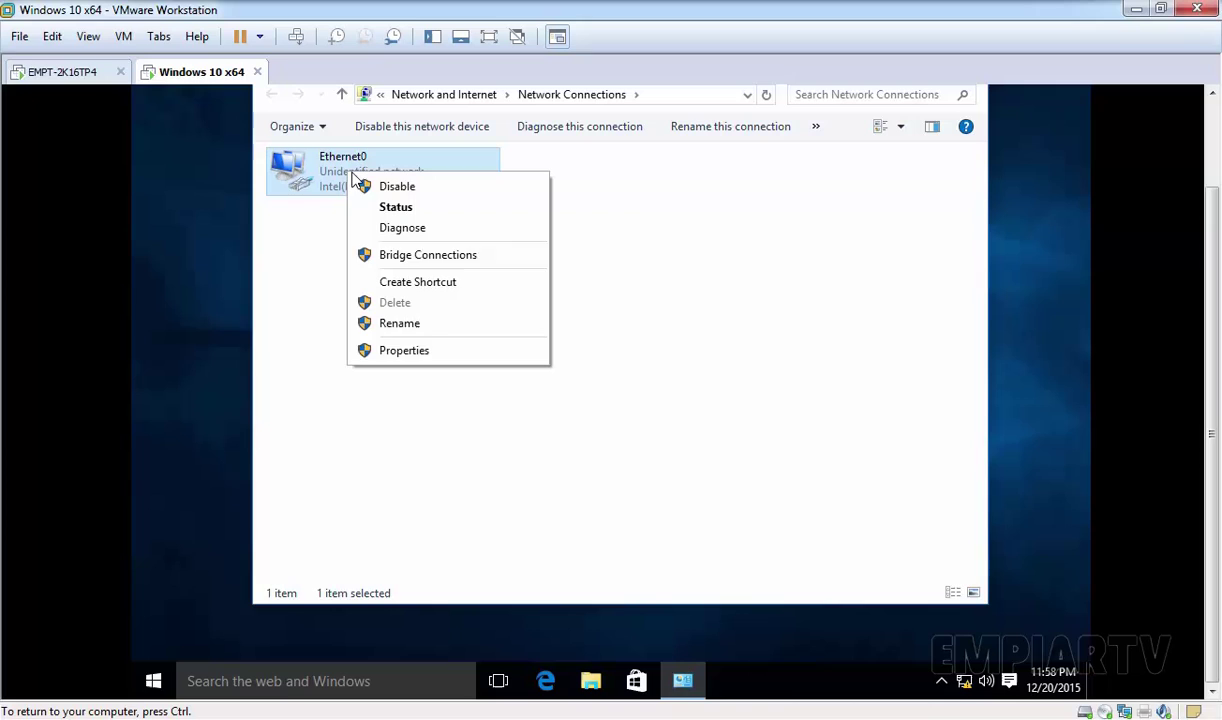
left_click(404, 351)
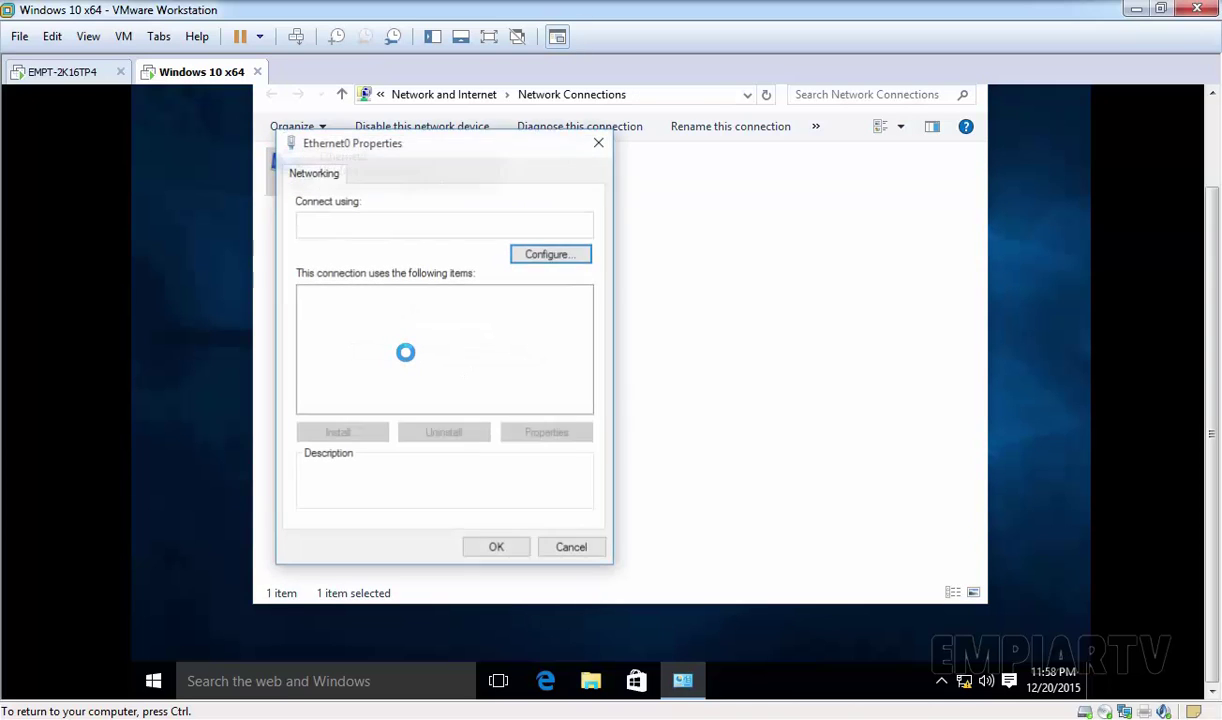
left_click(422, 374)
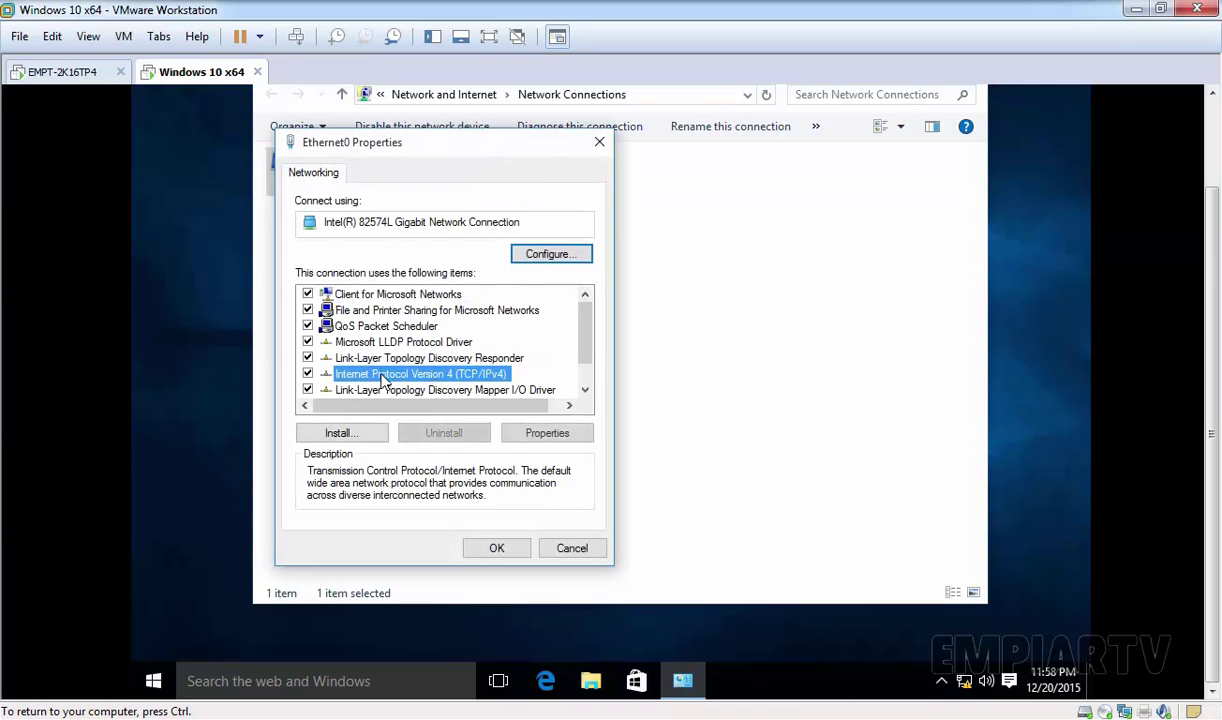
left_click(548, 436)
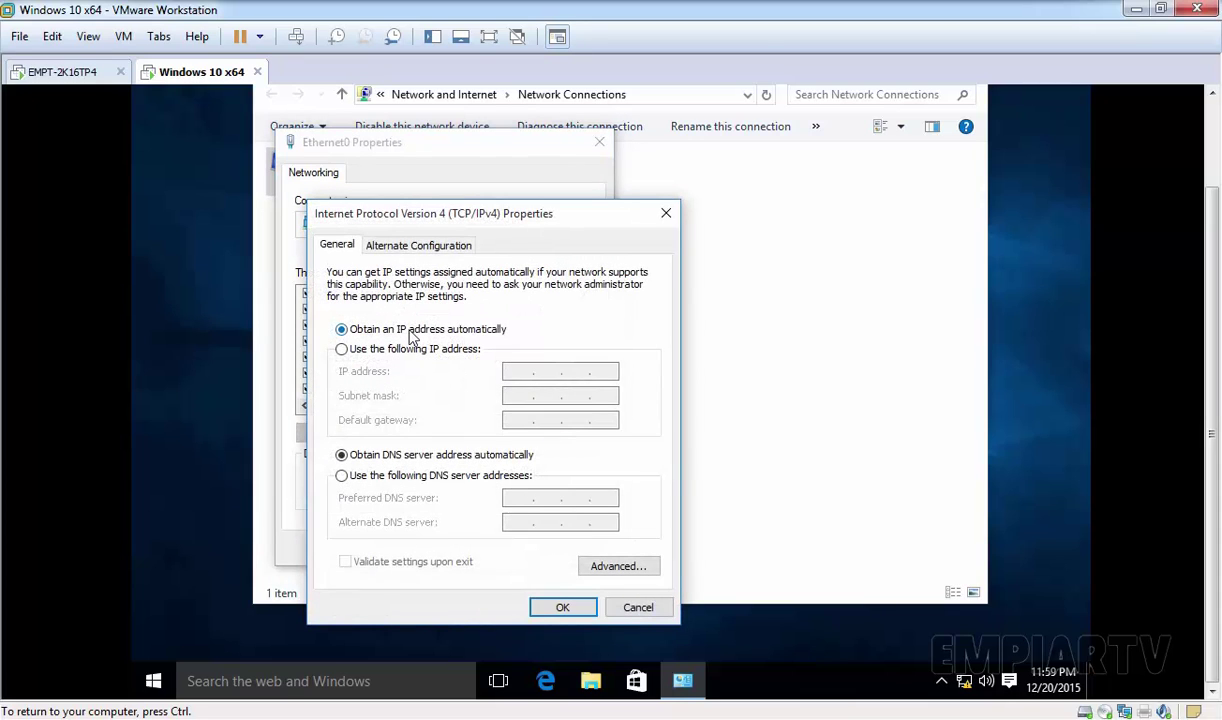
left_click(566, 607)
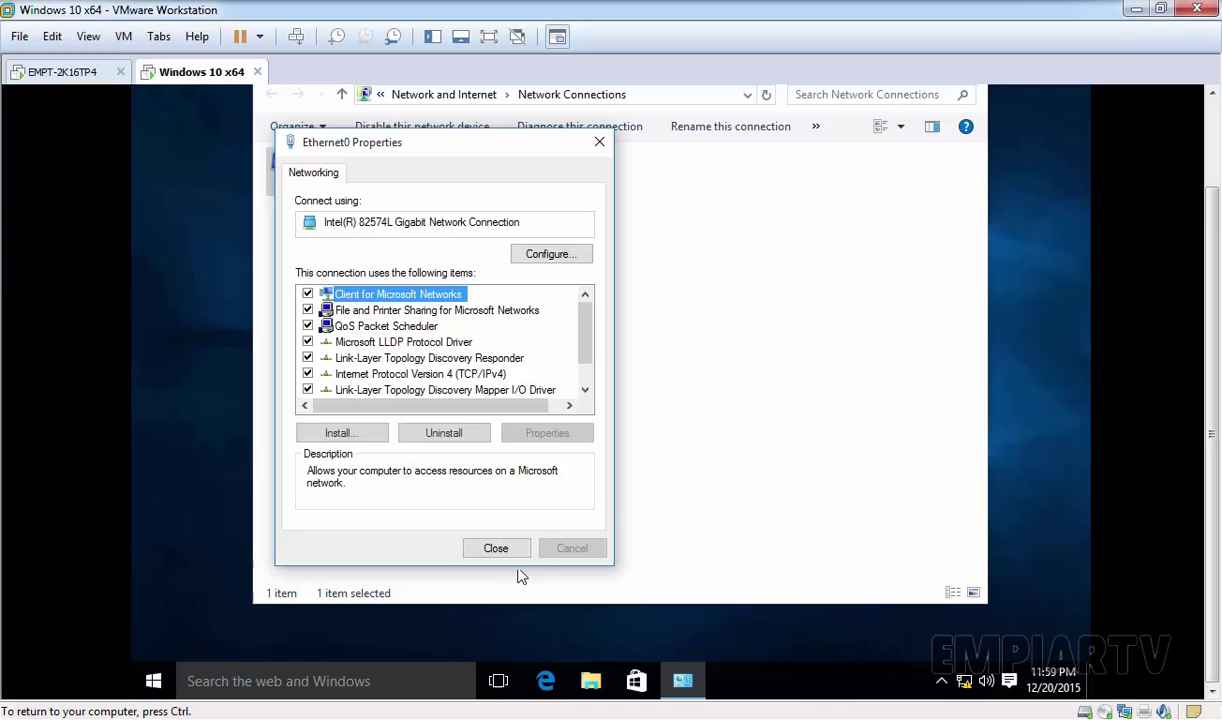
left_click(494, 546)
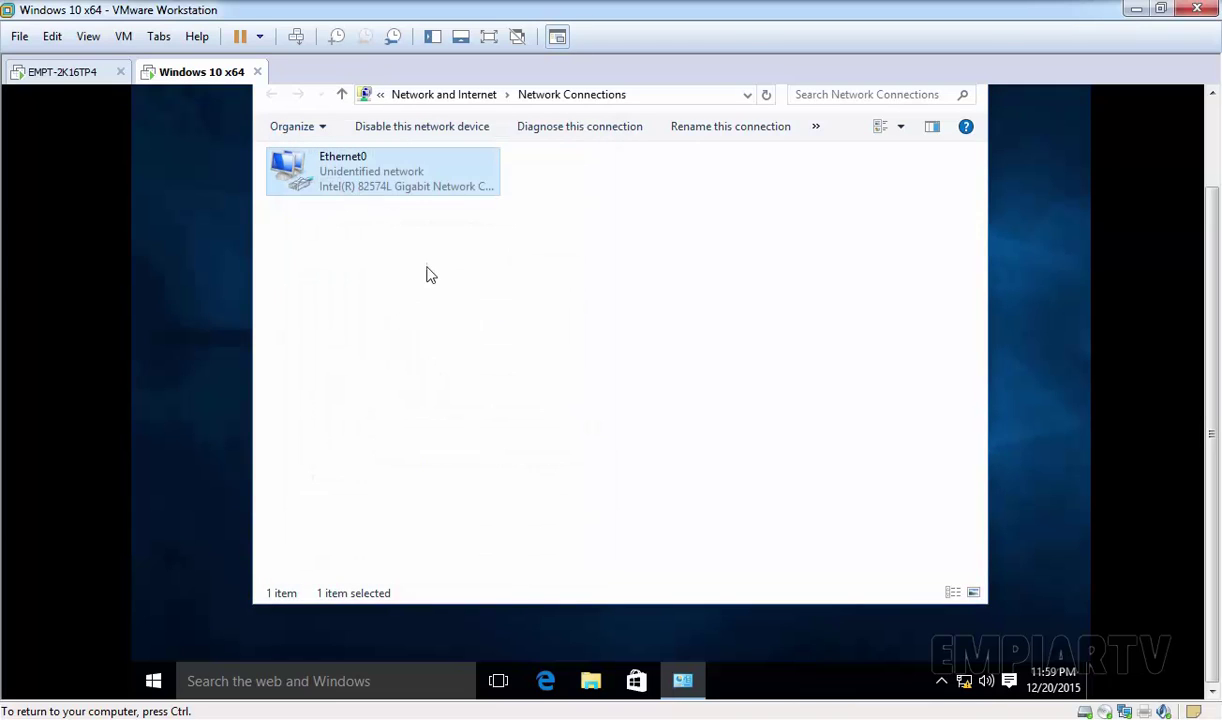
Disable the Ethernet0 adapter and enable it again to request a new address from the DHCP server.
right_click(386, 177)
left_click(404, 192)
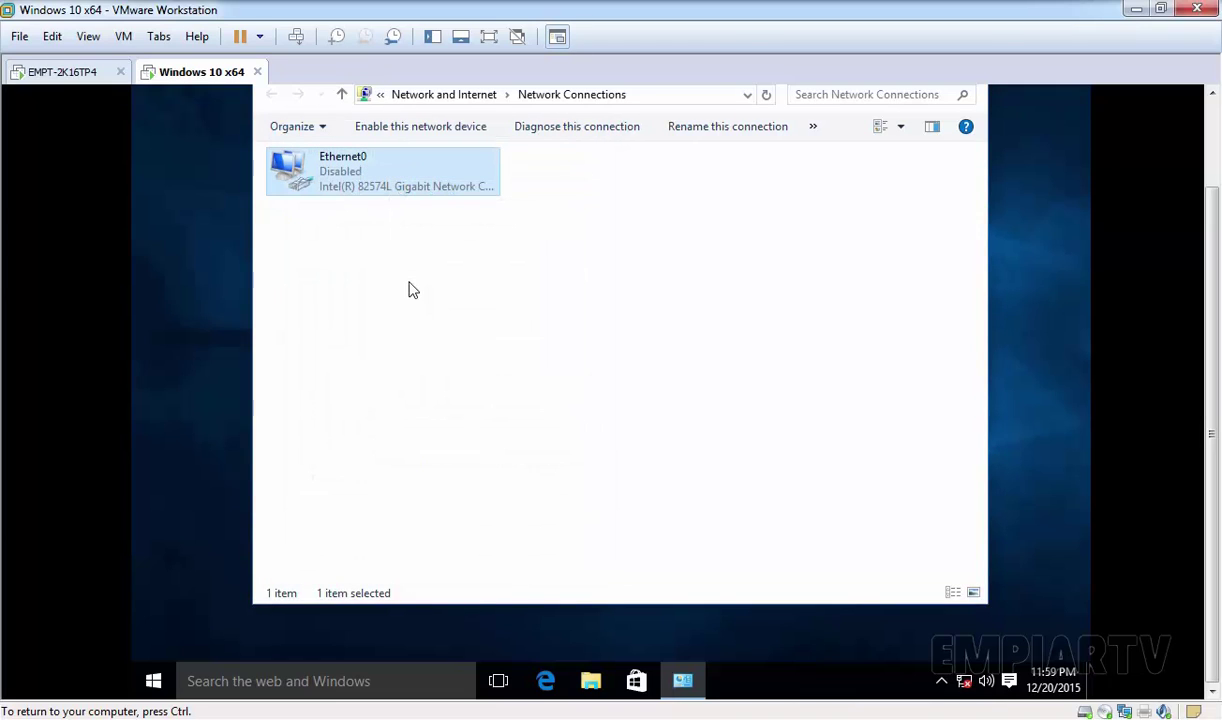
double_click(343, 189)
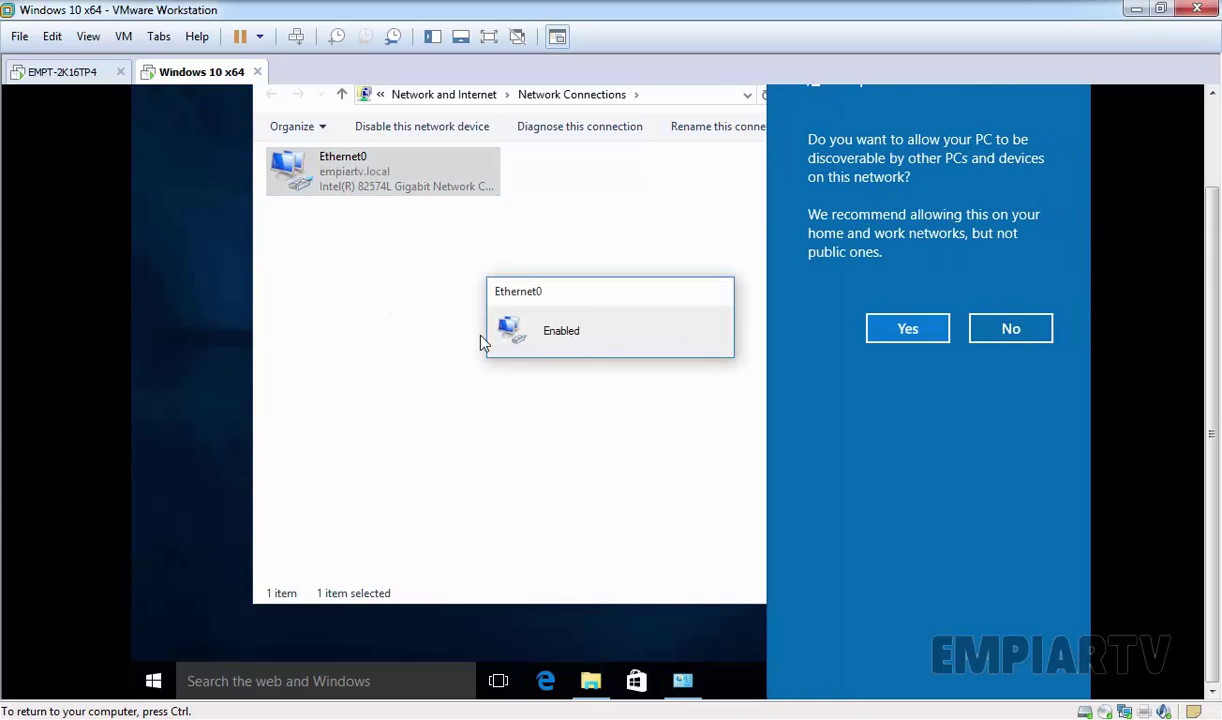
left_click(396, 199)
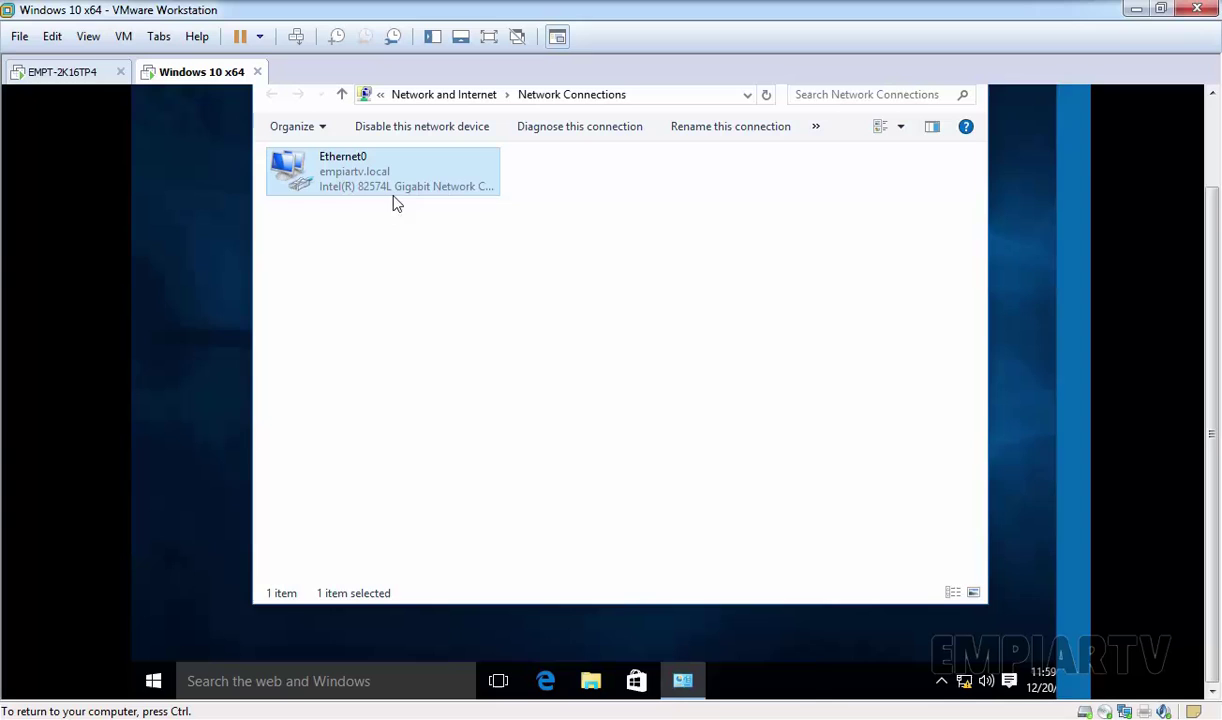
Open Ethernet0's connection details and check the DHCP status, IPv4 address, subnet mask, default gateway and DHCP server.
right_click(327, 177)
left_click(370, 212)
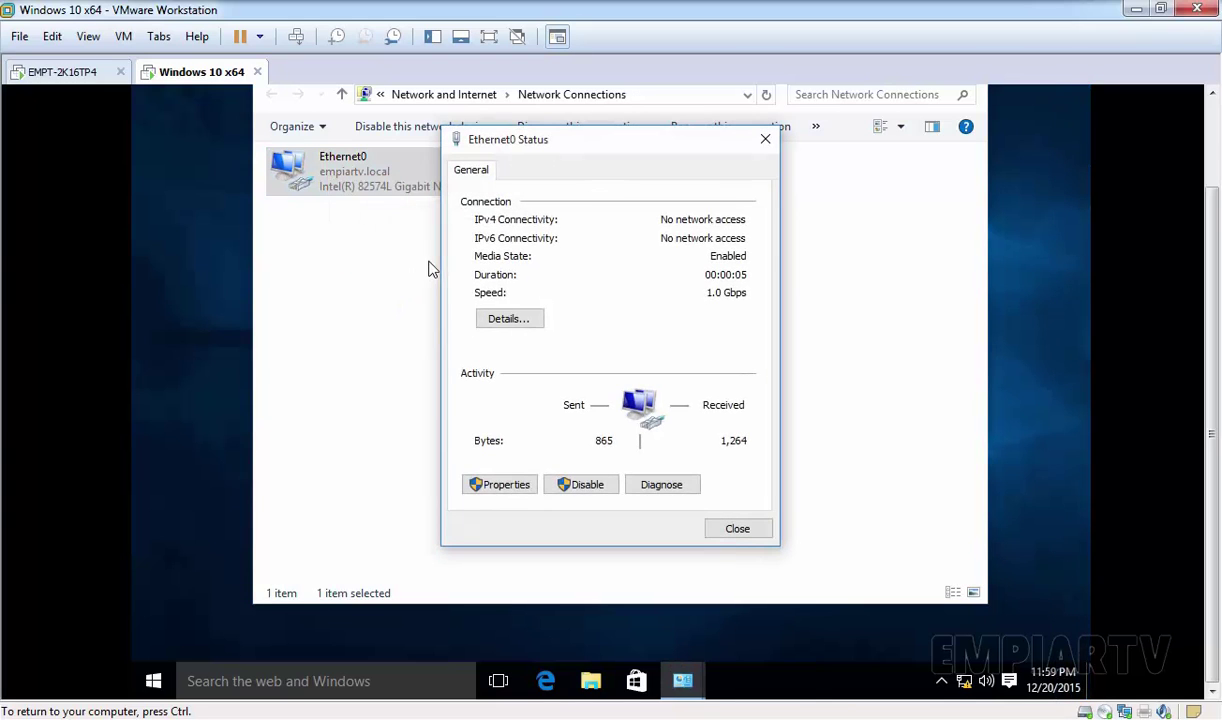
left_click(520, 320)
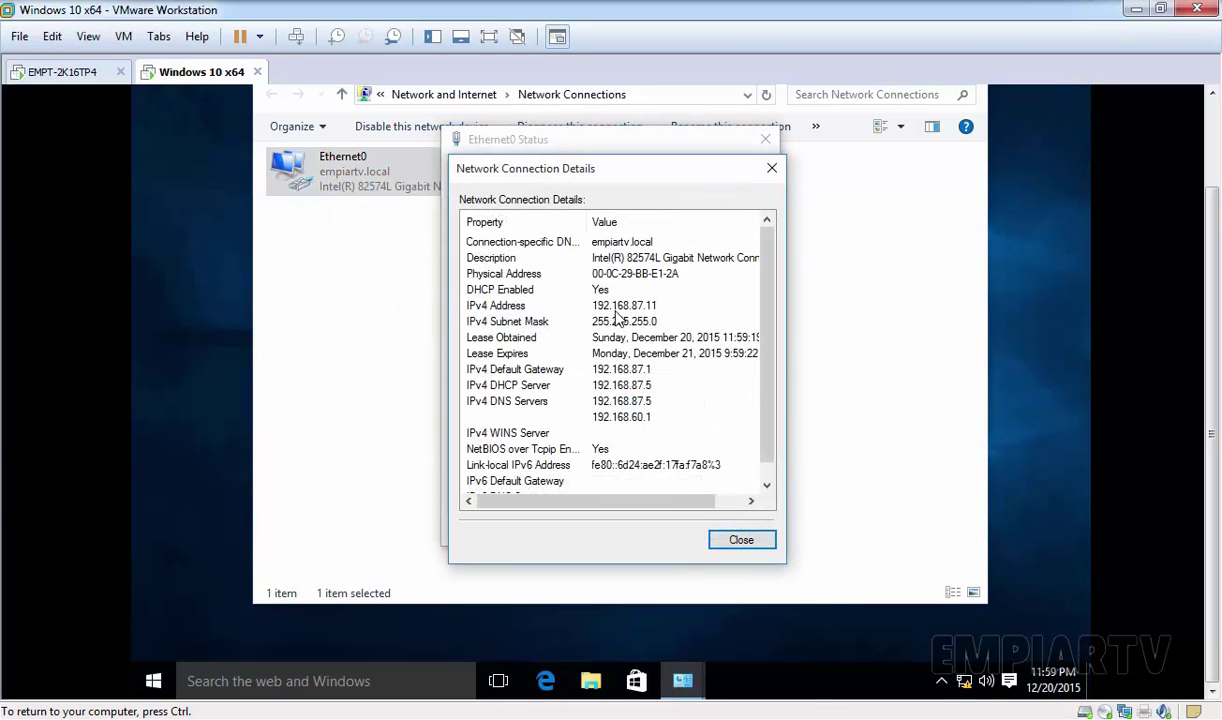
left_click(590, 305)
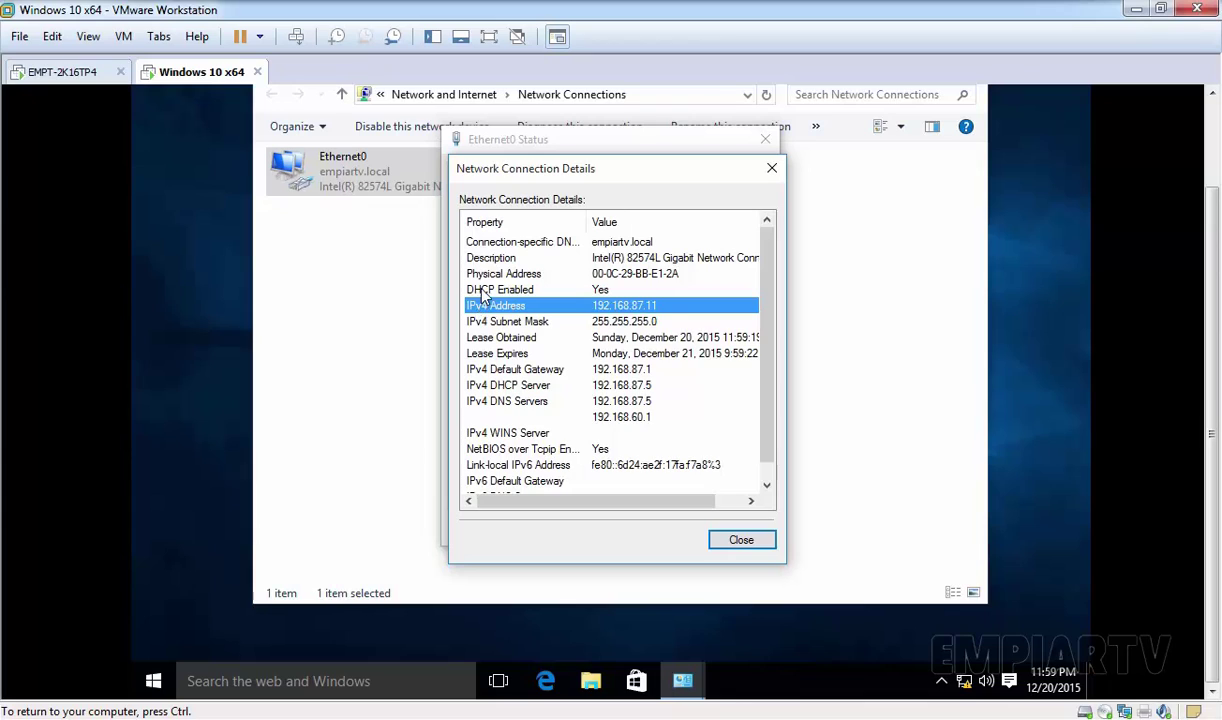
left_click(466, 289)
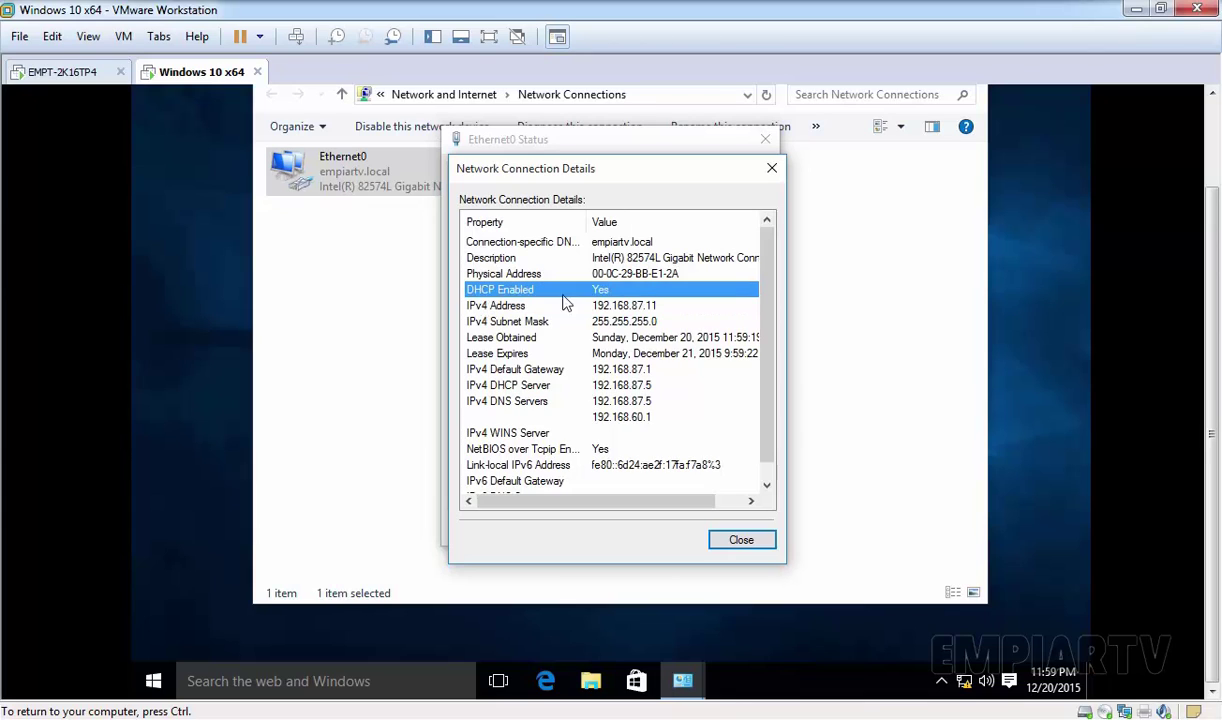
left_click(485, 305)
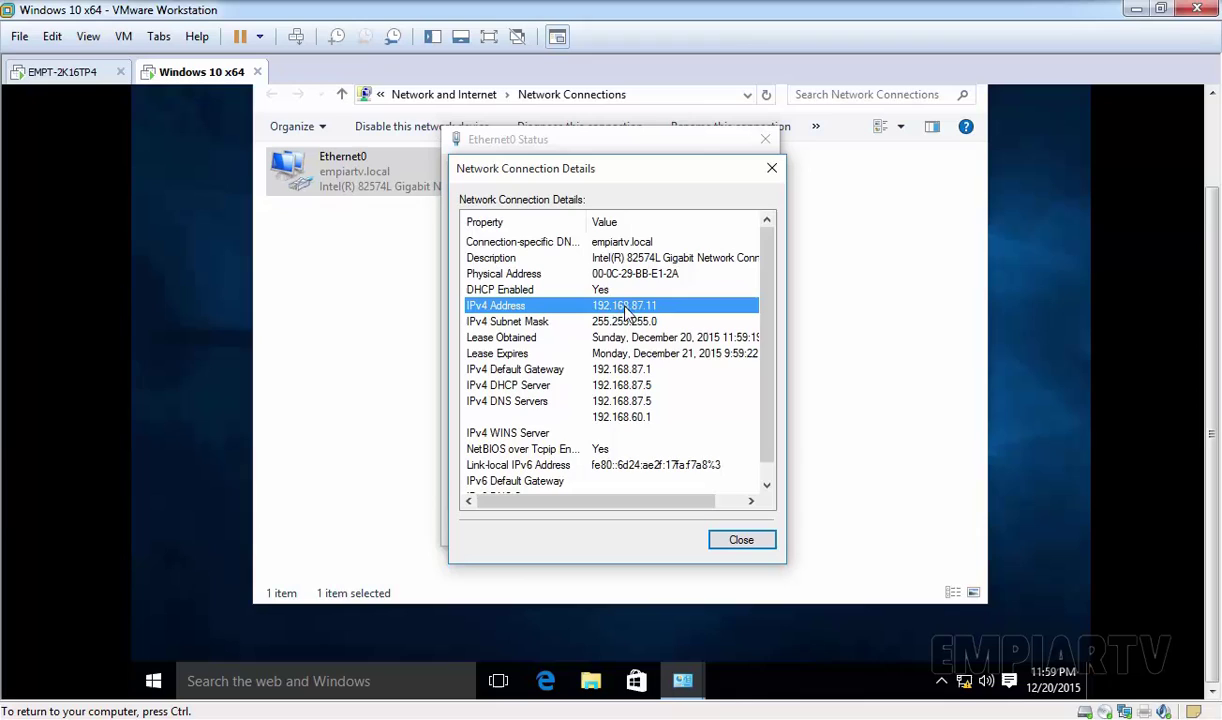
left_click(492, 318)
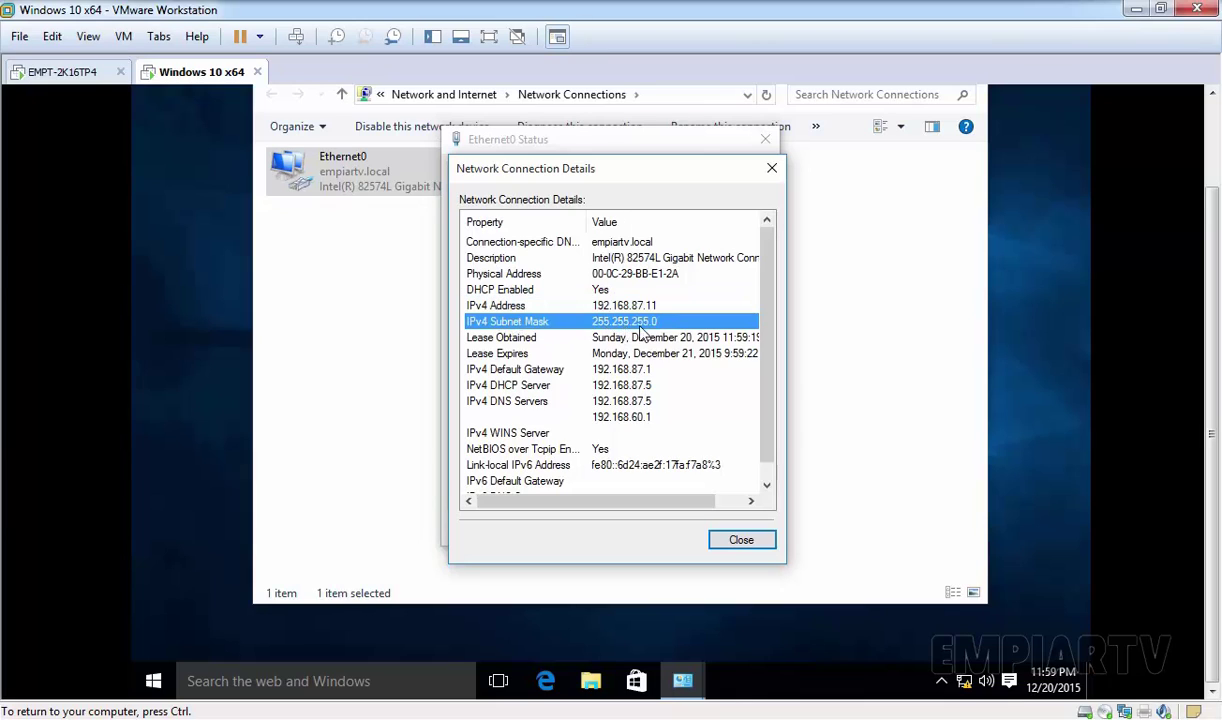
left_click(523, 373)
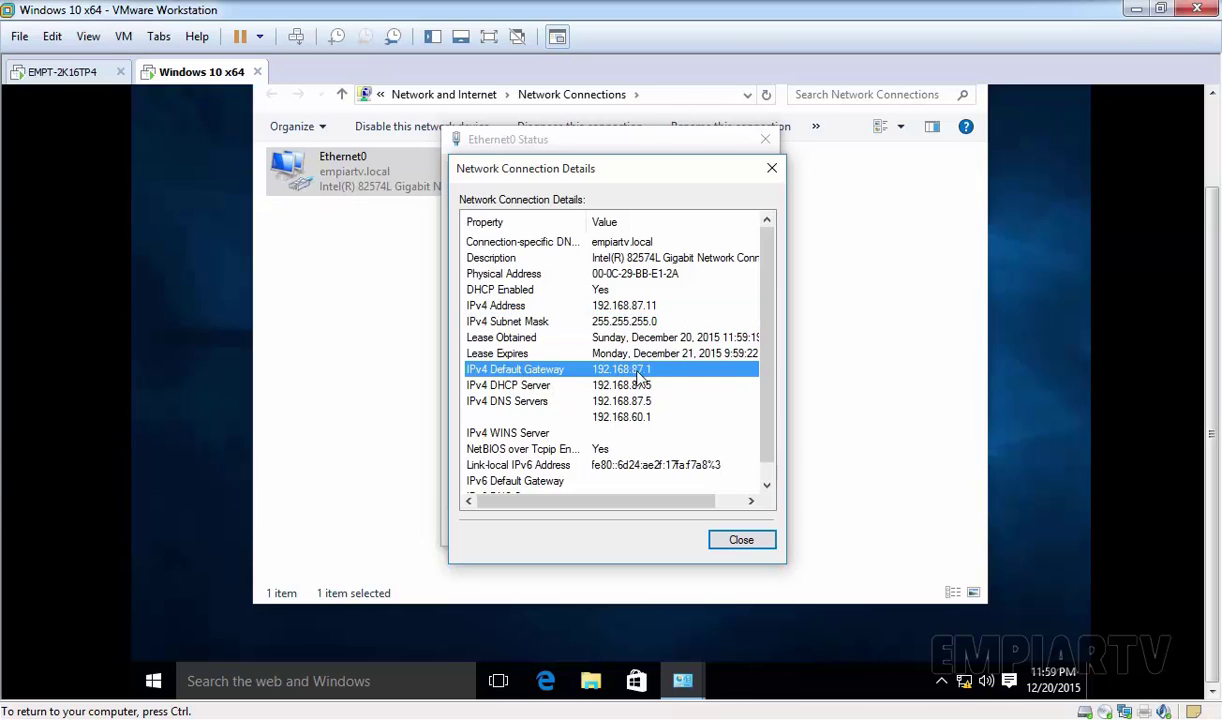
left_click(500, 385)
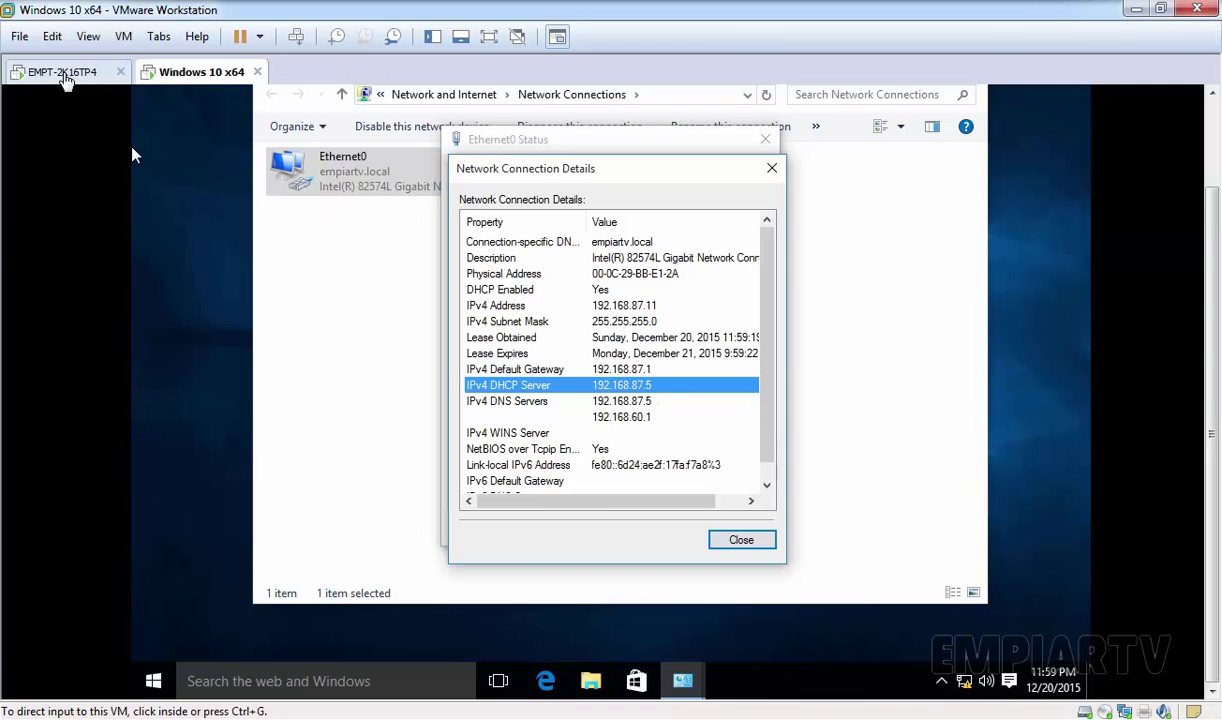
Switch to the EMPT-2K16TP4 virtual machine, refresh the scope's address leases and widen the Name column to read the client's lease.
left_click(62, 72)
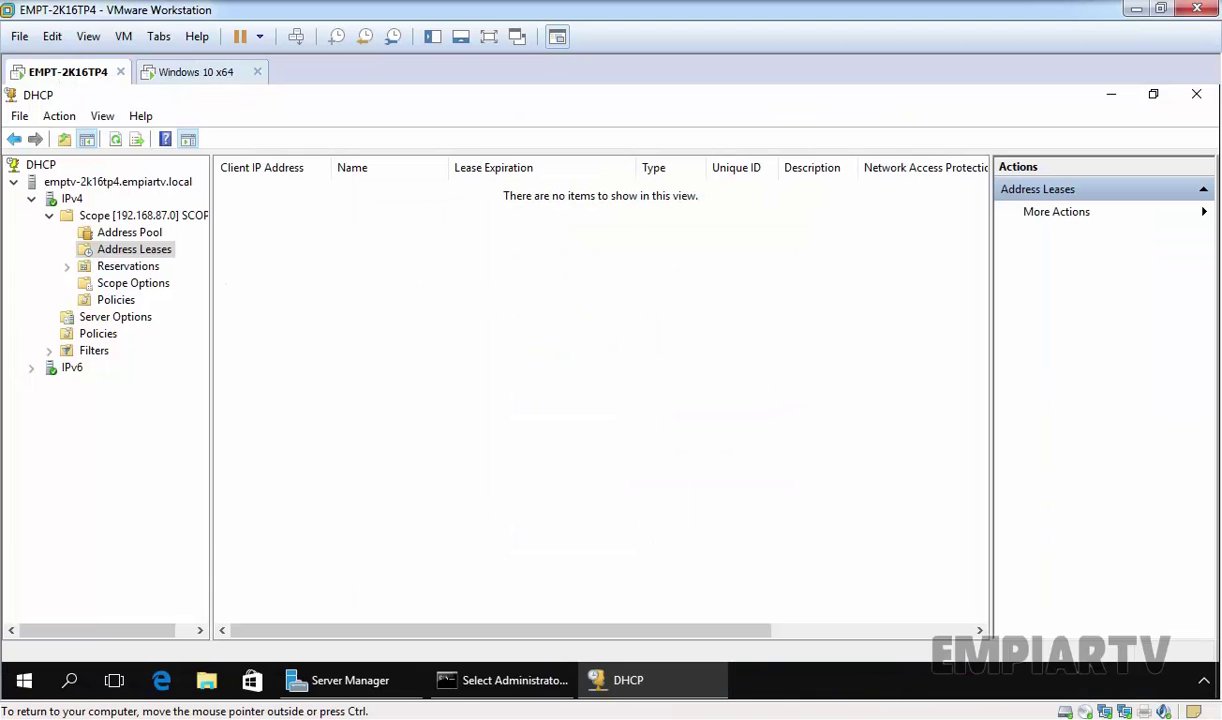
right_click(317, 260)
left_click(352, 283)
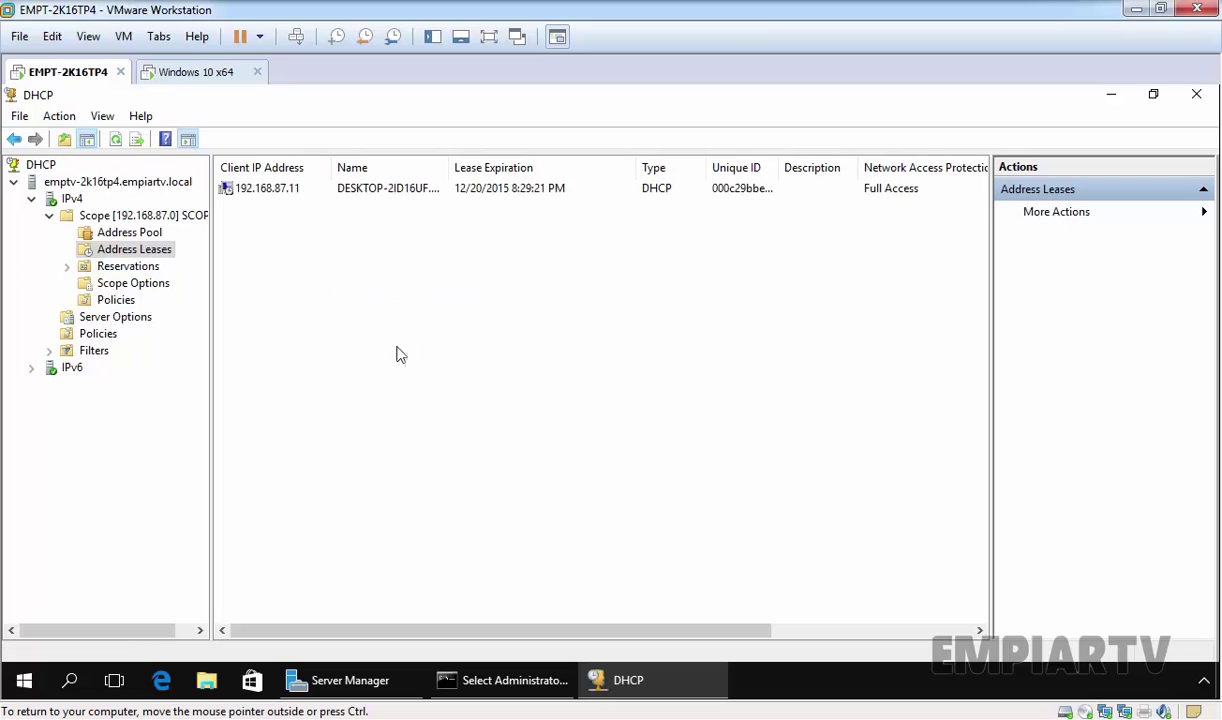
double_click(449, 167)
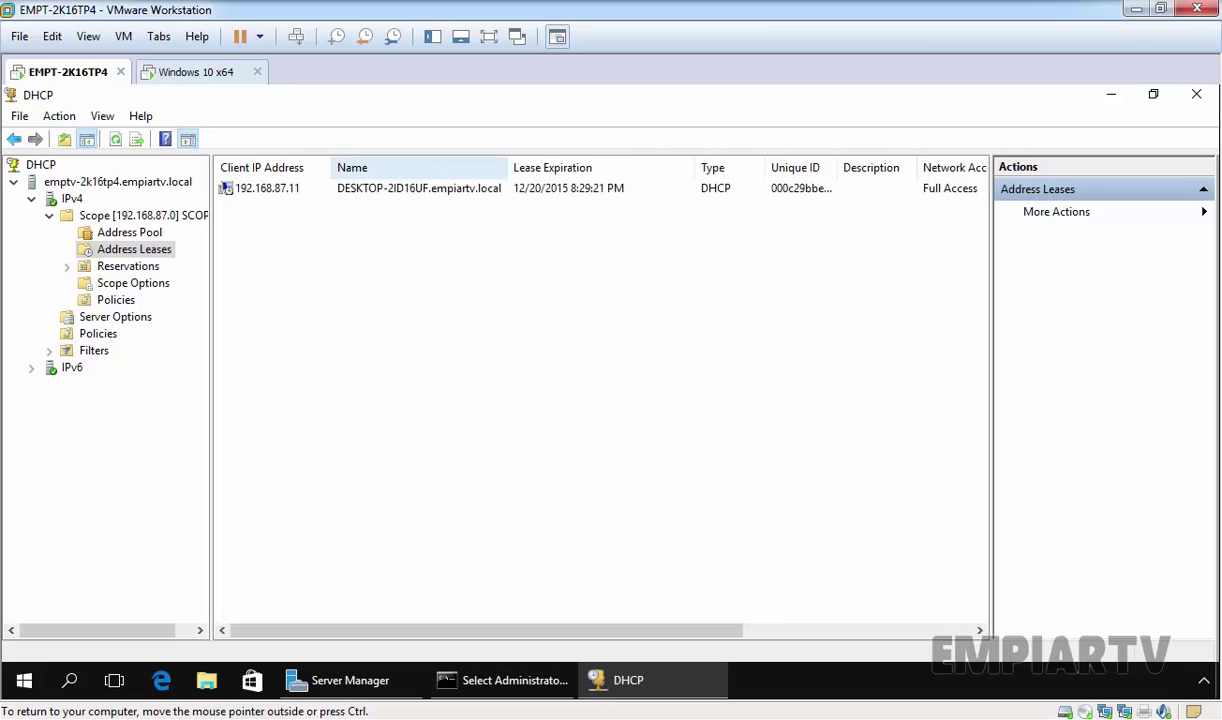
left_click(250, 189)
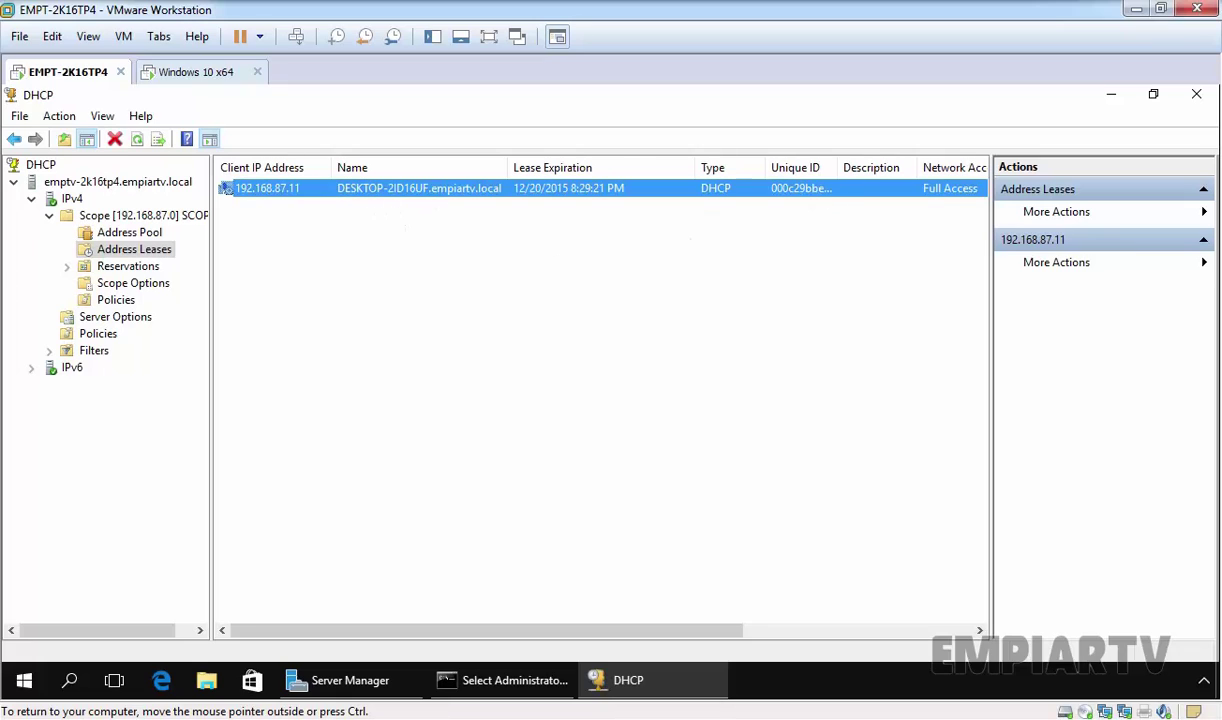
Widen the lease's Unique ID column and compare the ID with the physical address in the Windows 10 client's connection details.
double_click(839, 167)
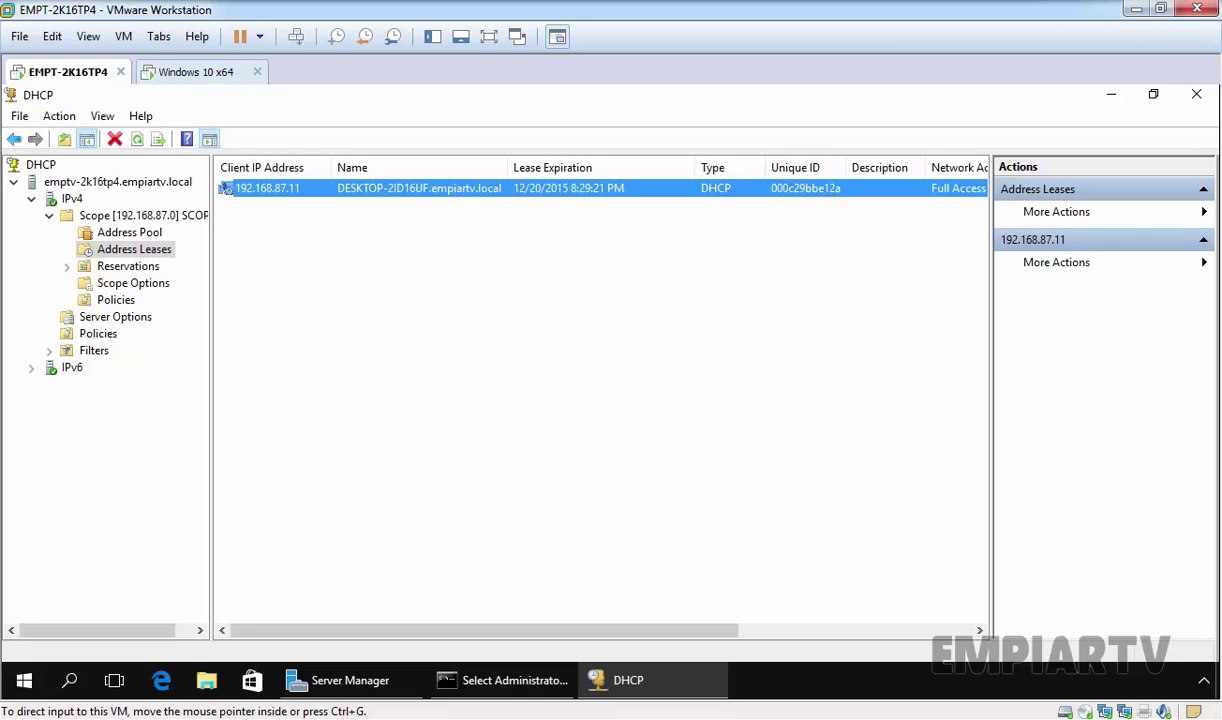
left_click(195, 72)
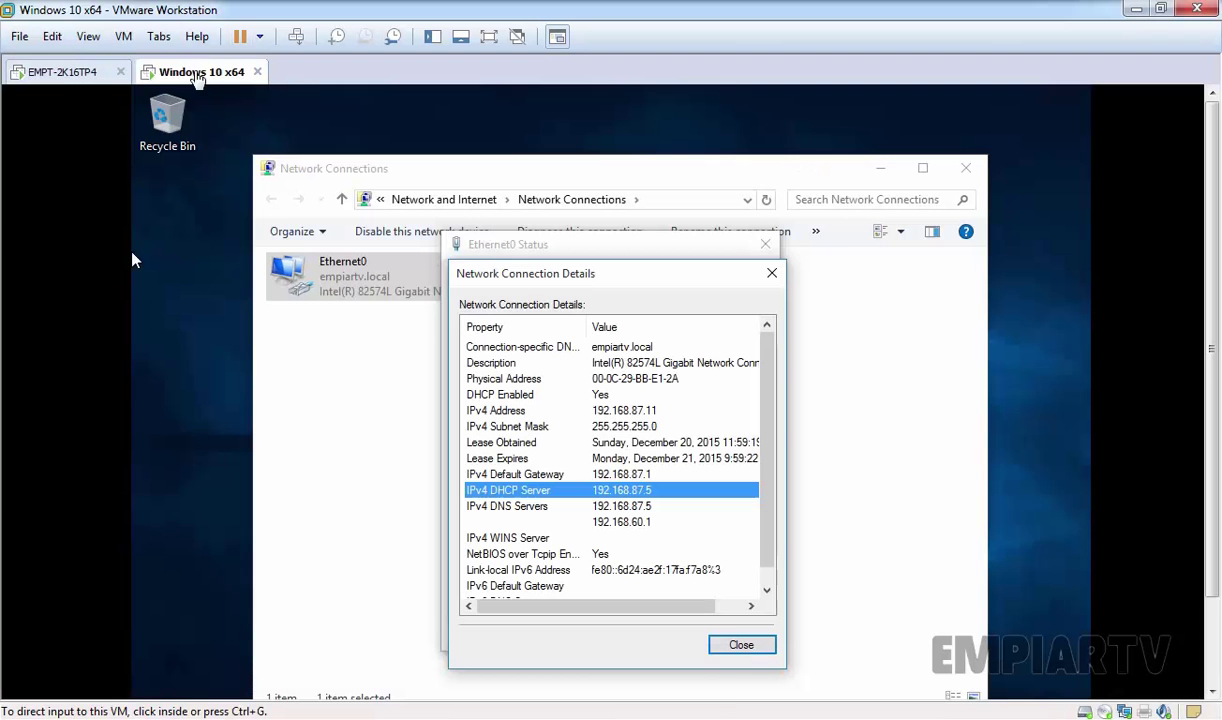
left_click(628, 377)
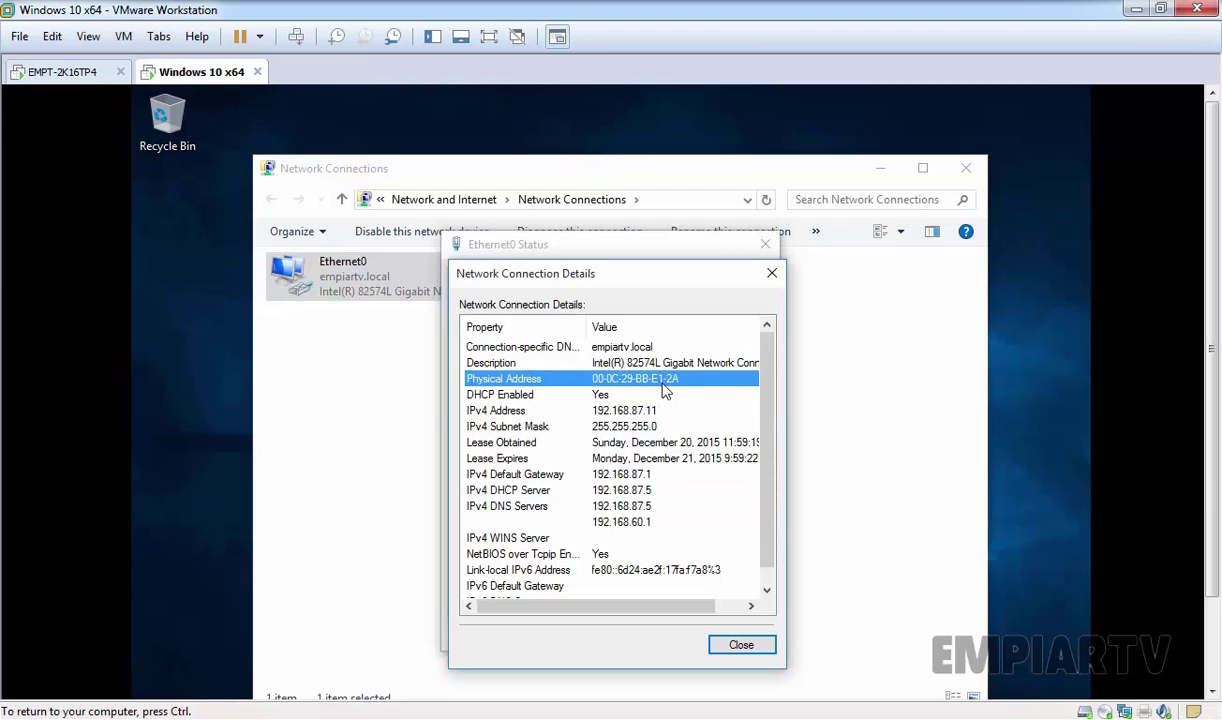